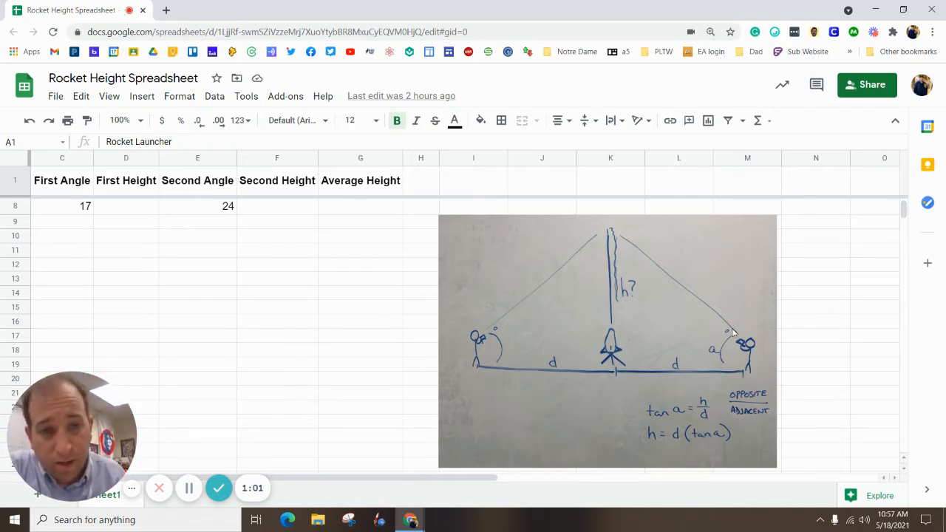
Examine the launch table's fin counts, first angles and the blank first, second and average height columns.
{"action": "scroll", "coordinate": [346, 310], "scroll_direction": "up", "scroll_amount": 3}
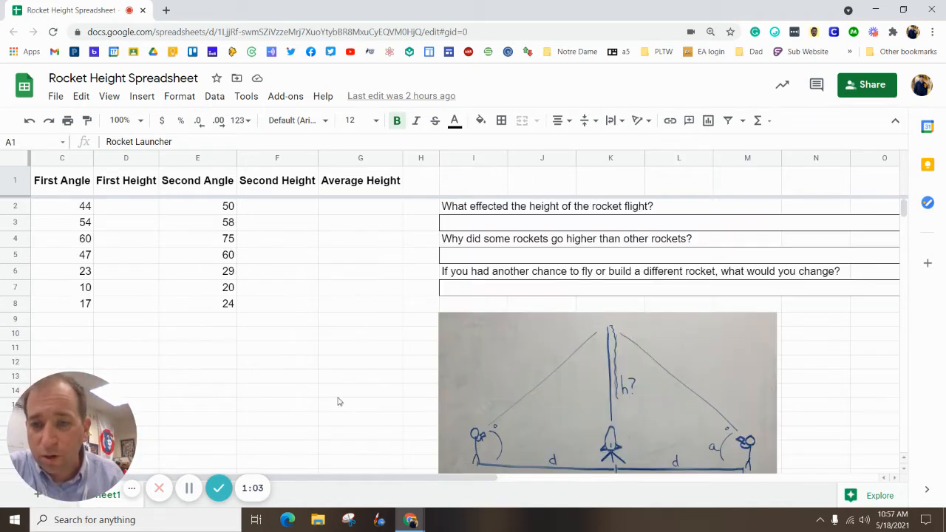
{"action": "left_click_drag", "start_coordinate": [397, 483], "coordinate": [332, 484]}
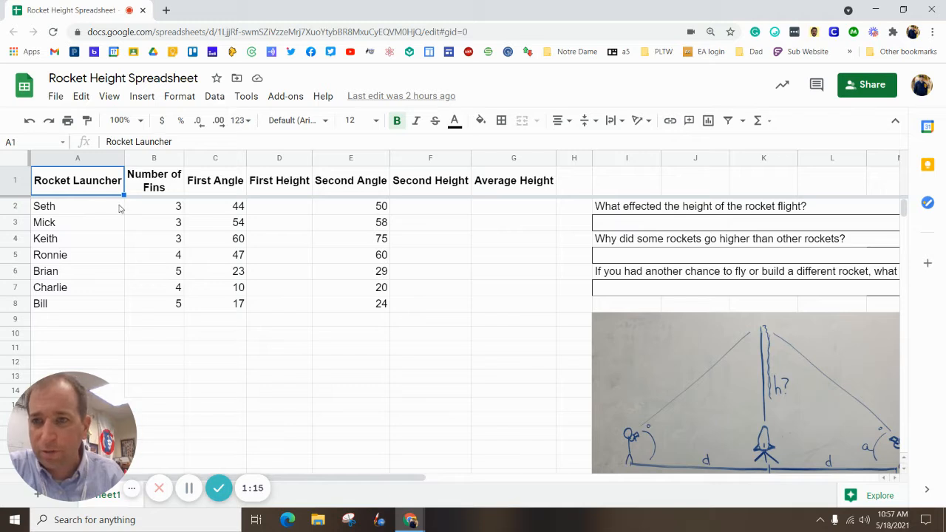
{"action": "left_click", "coordinate": [157, 209]}
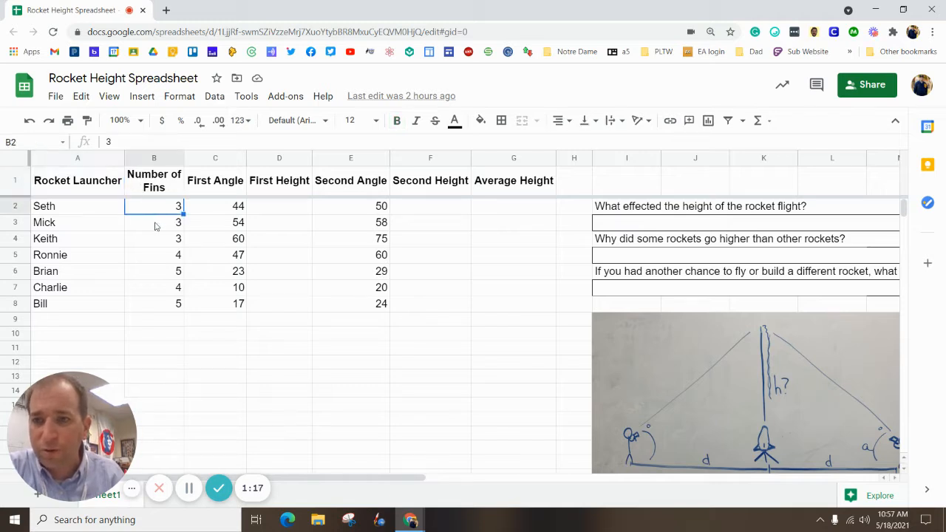
{"action": "key", "text": "Down"}
{"action": "key", "text": "Down"}
{"action": "key", "text": "Down"}
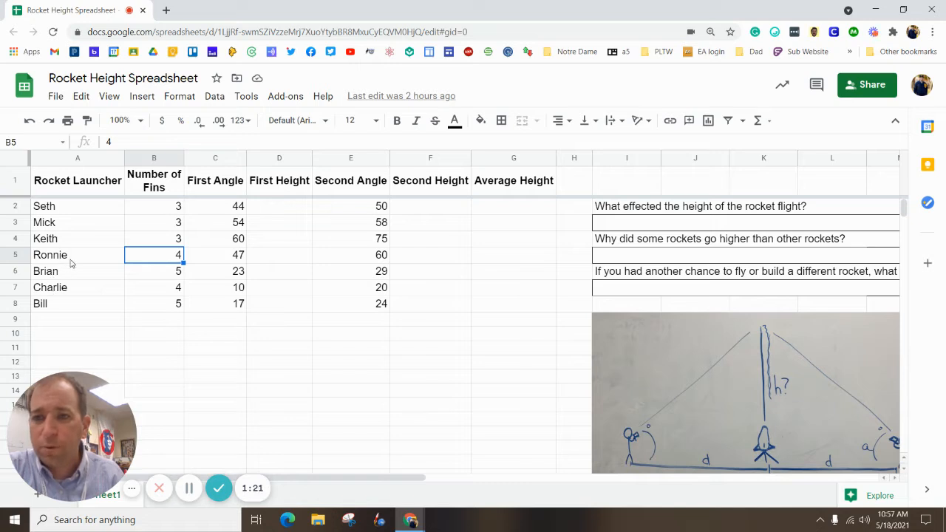
{"action": "left_click", "coordinate": [220, 207]}
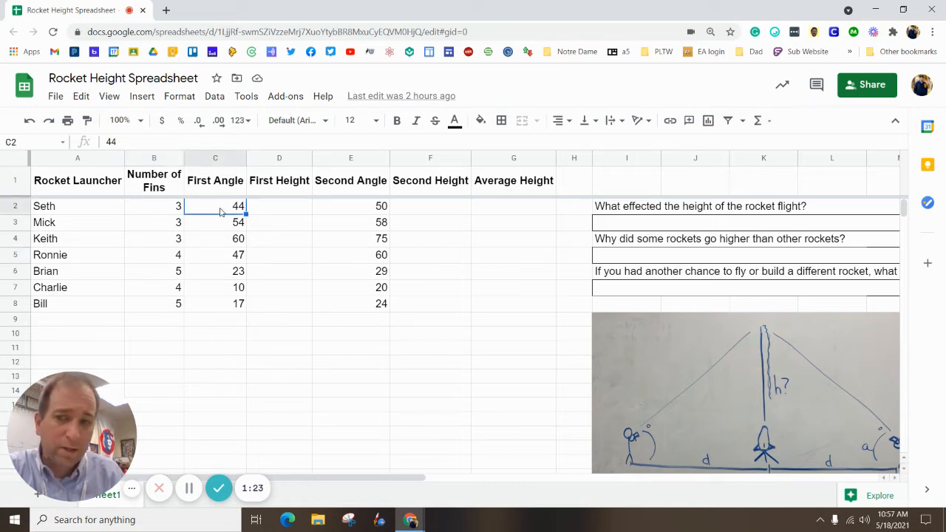
{"action": "left_click", "coordinate": [291, 213]}
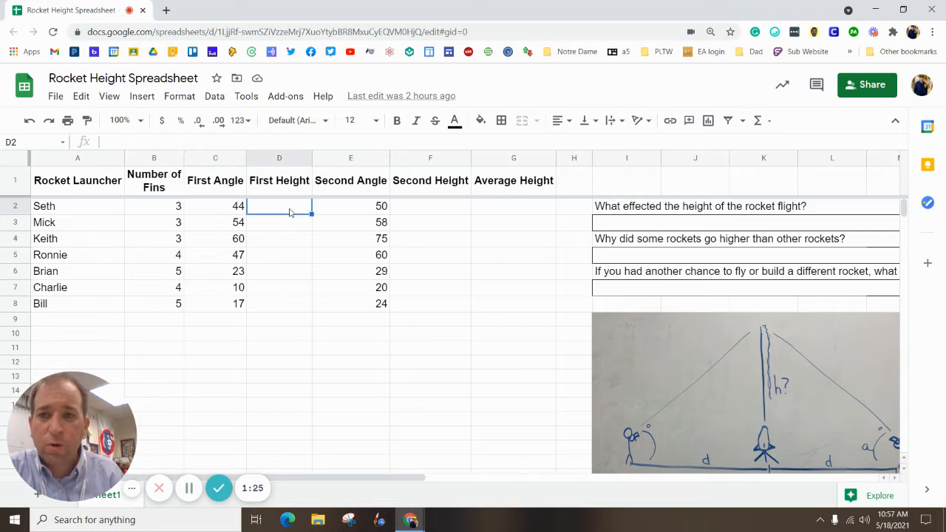
{"action": "left_click", "coordinate": [426, 212]}
{"action": "left_click", "coordinate": [503, 213]}
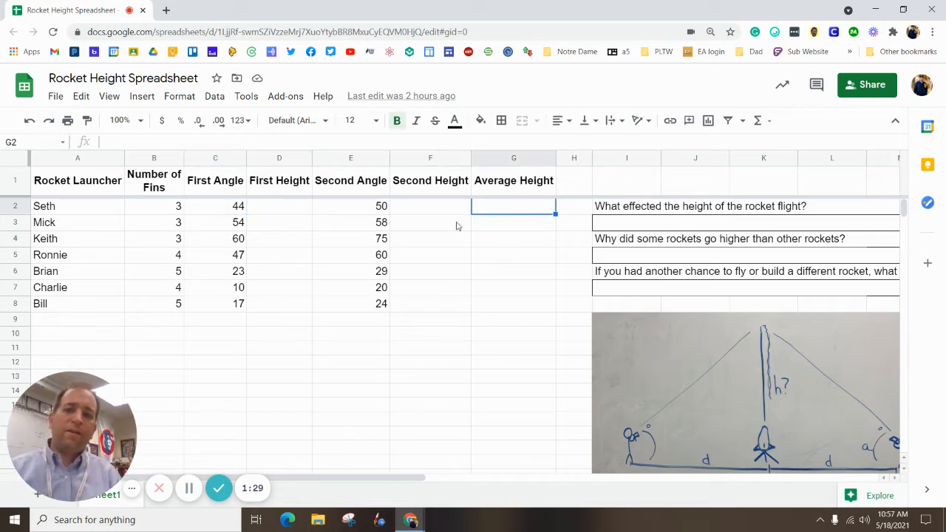
Write the formula =100*TAN(RADIANS(C2)) in cell D2 to calculate the first height from the first angle.
{"action": "left_click", "coordinate": [292, 211]}
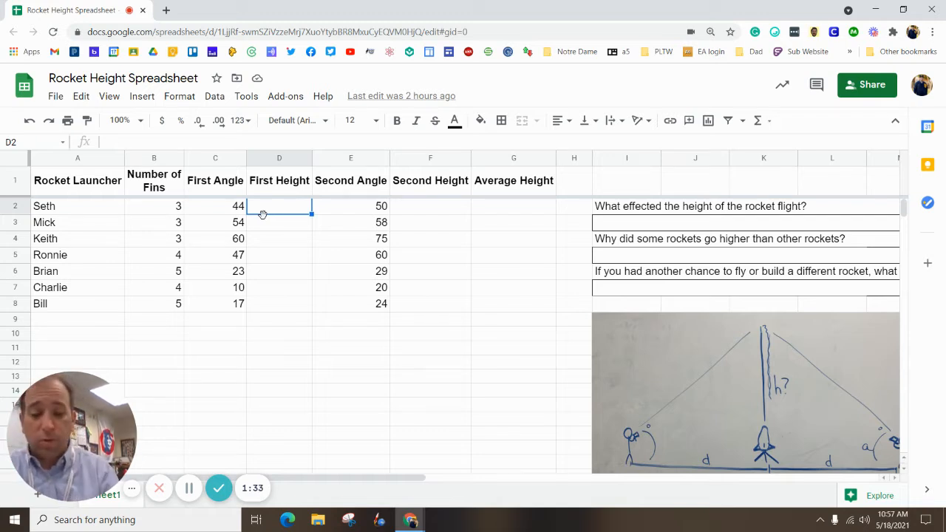
{"action": "type", "text": "="}
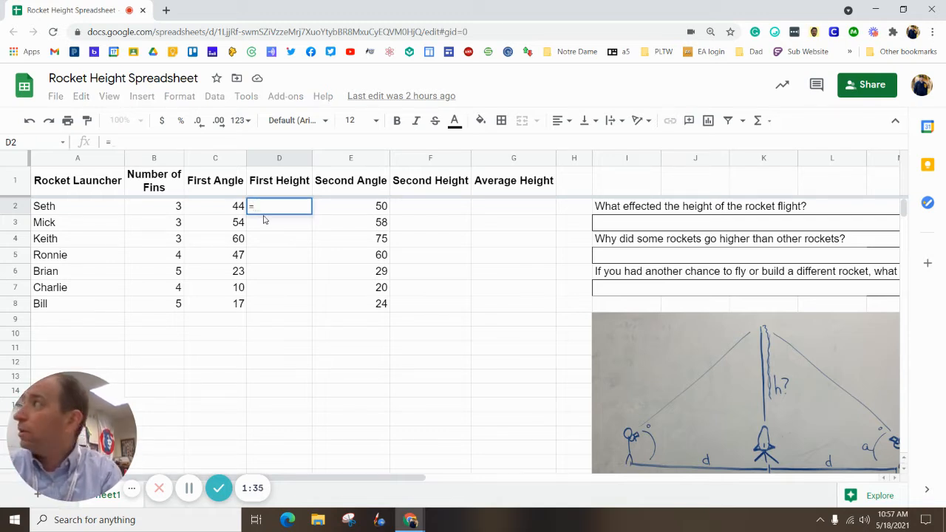
{"action": "type", "text": "100"}
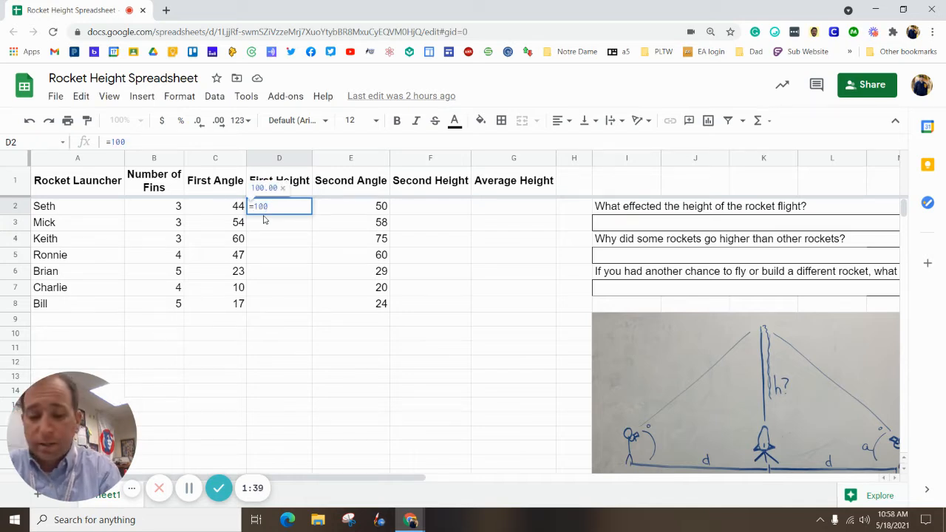
{"action": "type", "text": "*"}
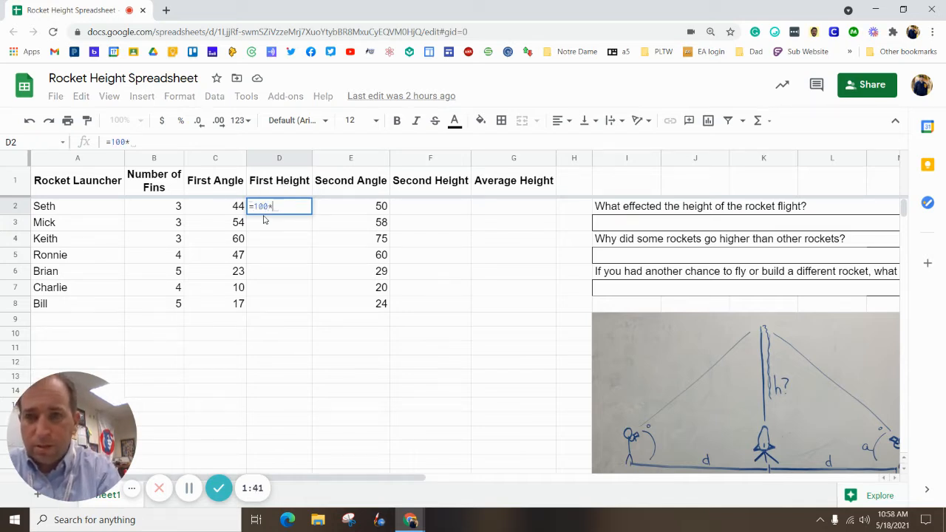
{"action": "type", "text": "tan"}
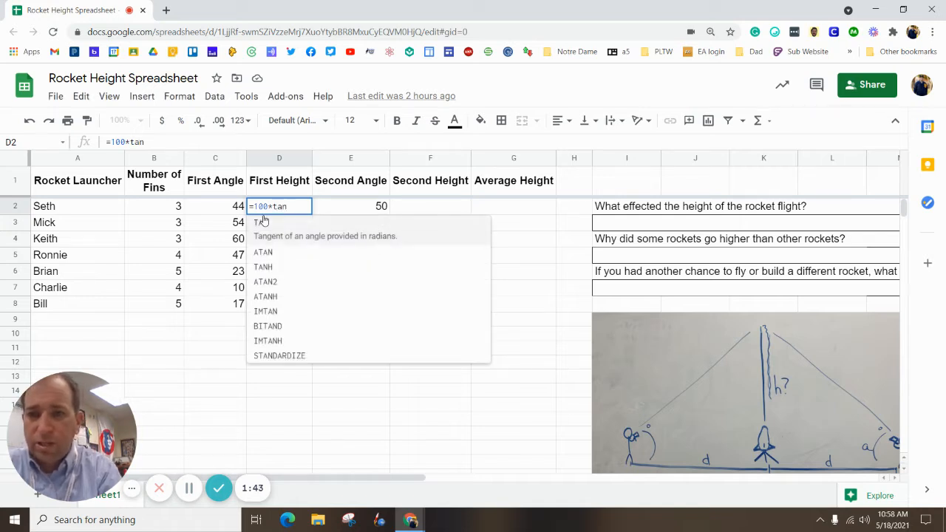
{"action": "left_click", "coordinate": [281, 225]}
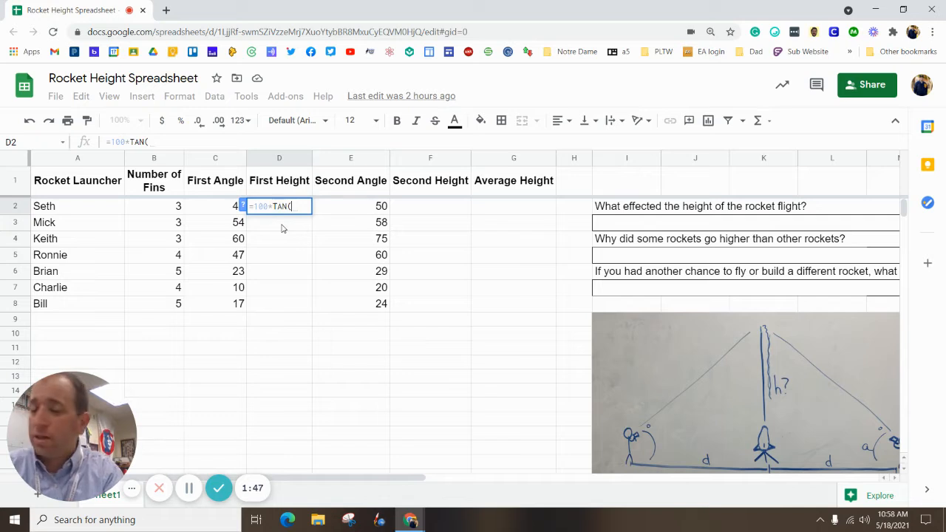
{"action": "type", "text": "rad"}
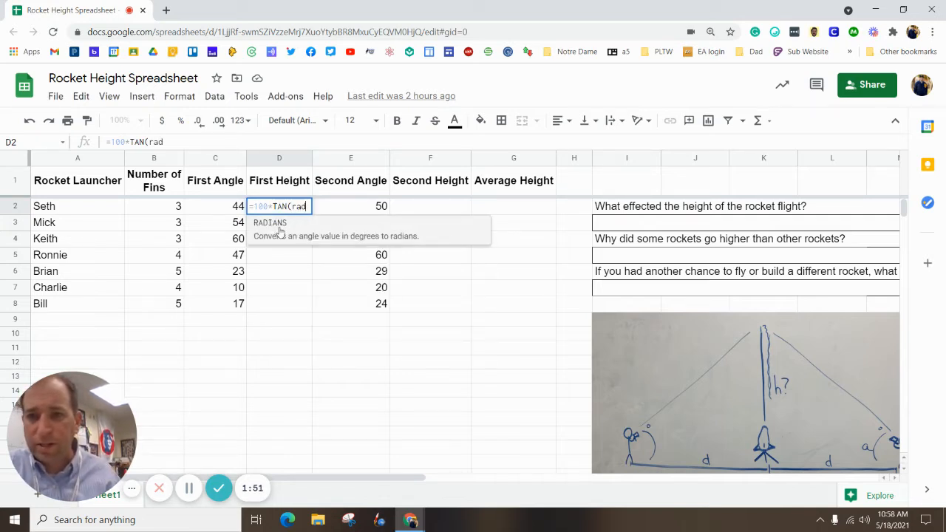
{"action": "left_click", "coordinate": [280, 230]}
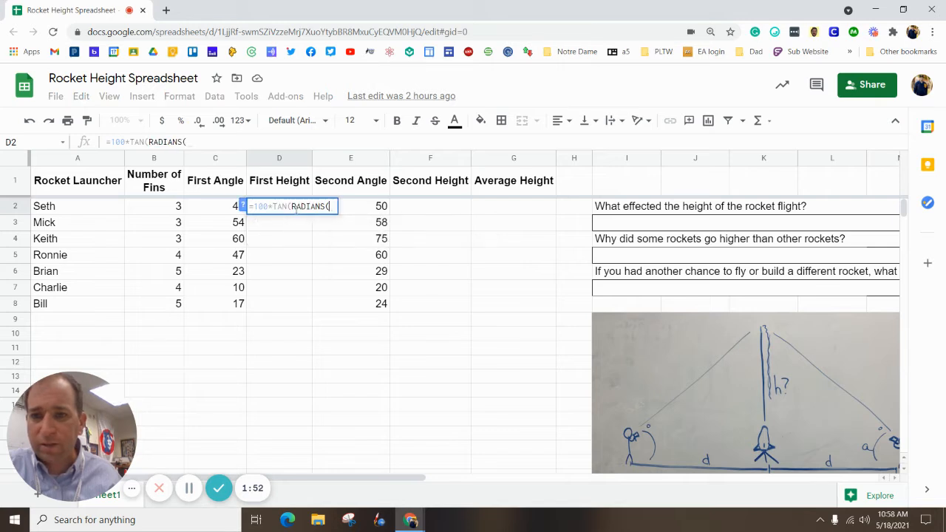
{"action": "left_click", "coordinate": [220, 210]}
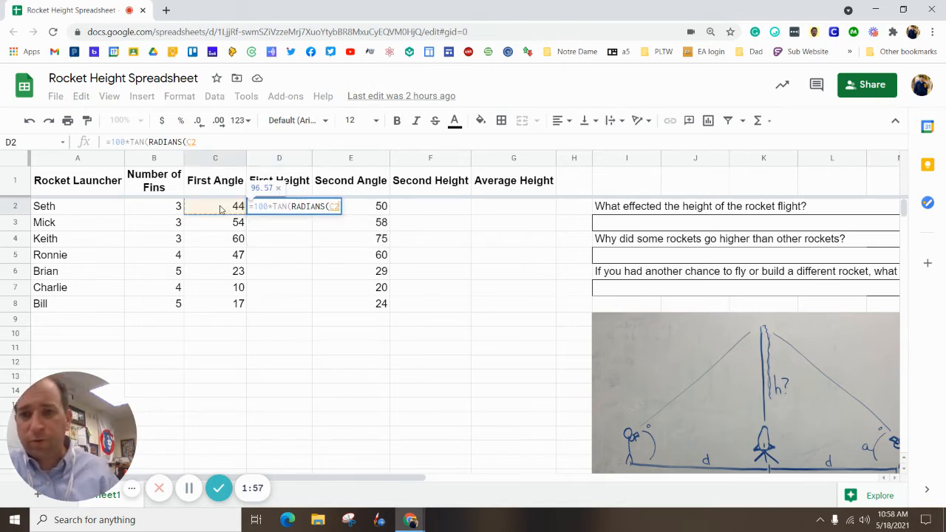
{"action": "type", "text": "))"}
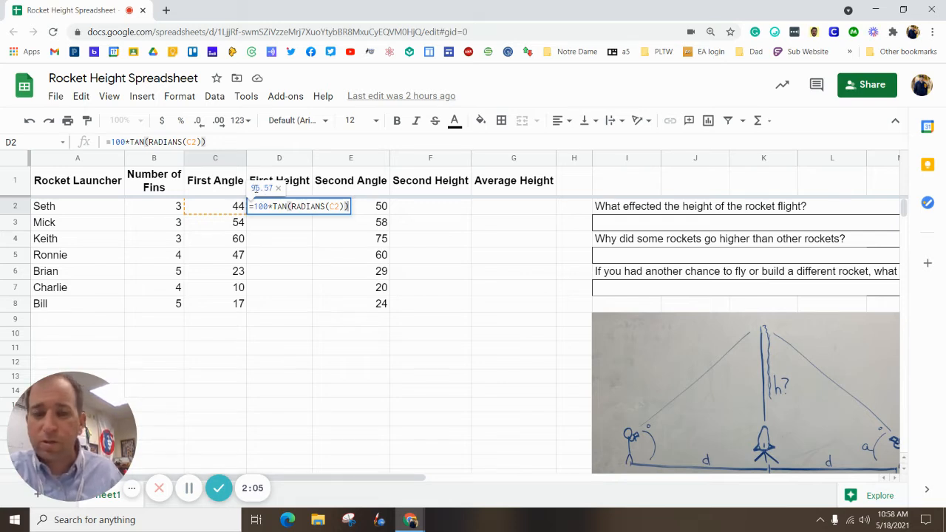
Re-enter the C2 reference inside the RADIANS function of the D2 formula and commit the formula.
{"action": "key", "text": "BackSpace"}
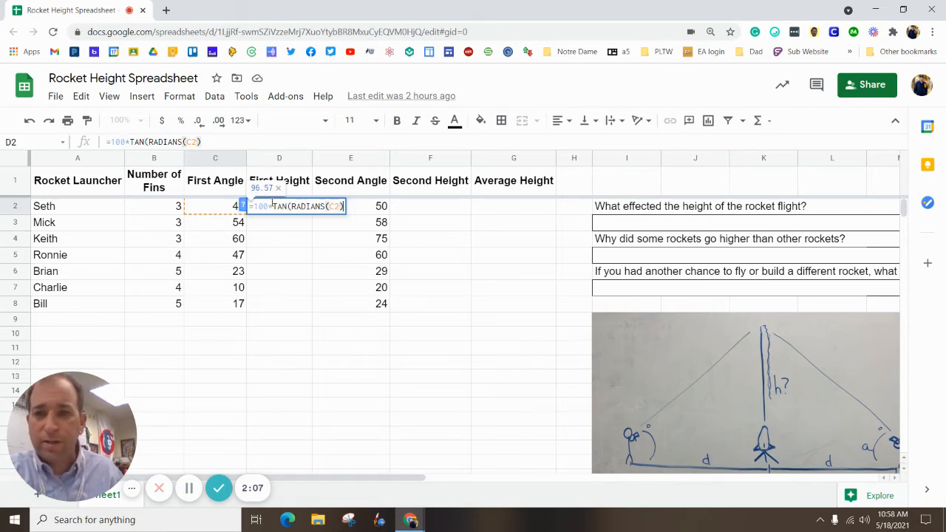
{"action": "key", "text": "BackSpace"}
{"action": "key", "text": "BackSpace"}
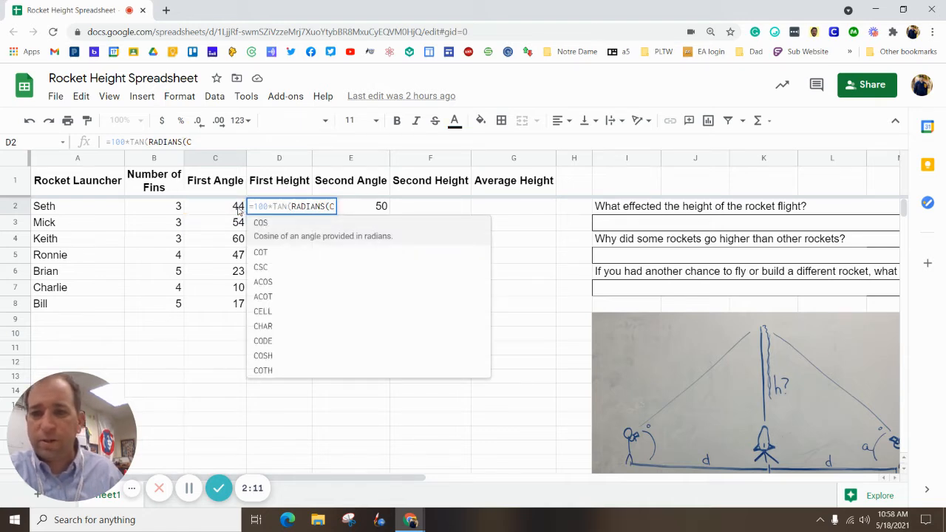
{"action": "left_click", "coordinate": [244, 212]}
{"action": "left_click", "coordinate": [278, 211]}
{"action": "double_click", "coordinate": [280, 213]}
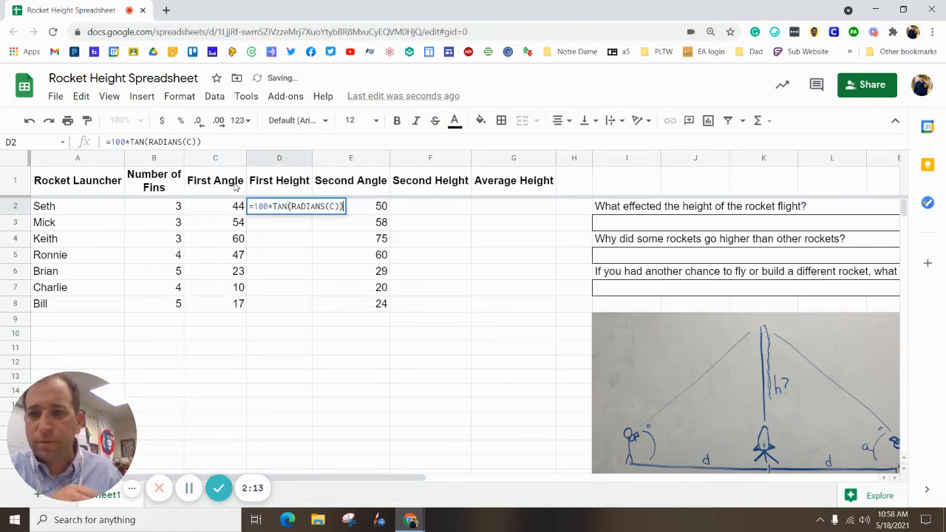
{"action": "key", "text": "Left"}
{"action": "key", "text": "Left"}
{"action": "type", "text": "2"}
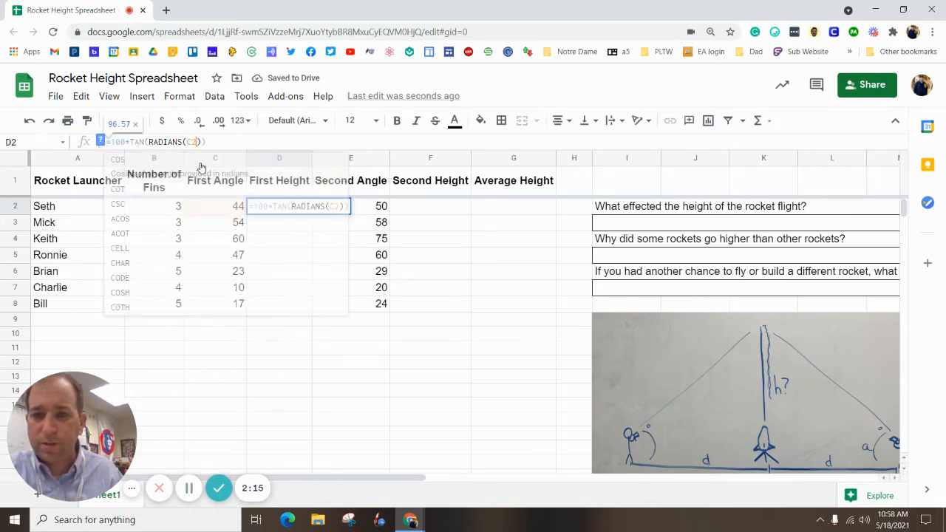
{"action": "key", "text": "Return"}
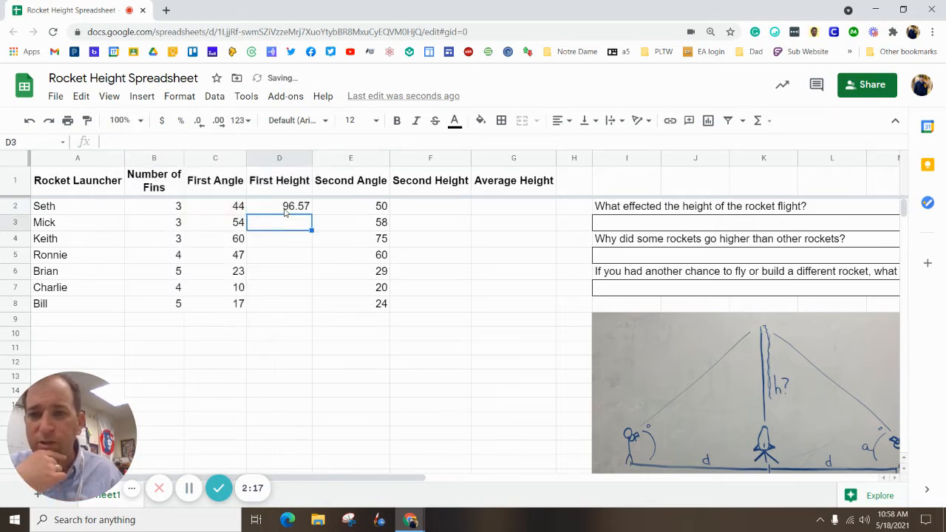
Enter the formula =100*TAN(RADIANS(E2)) in cell F2 to calculate the second height from the second angle.
{"action": "left_click", "coordinate": [287, 213]}
{"action": "left_click", "coordinate": [426, 211]}
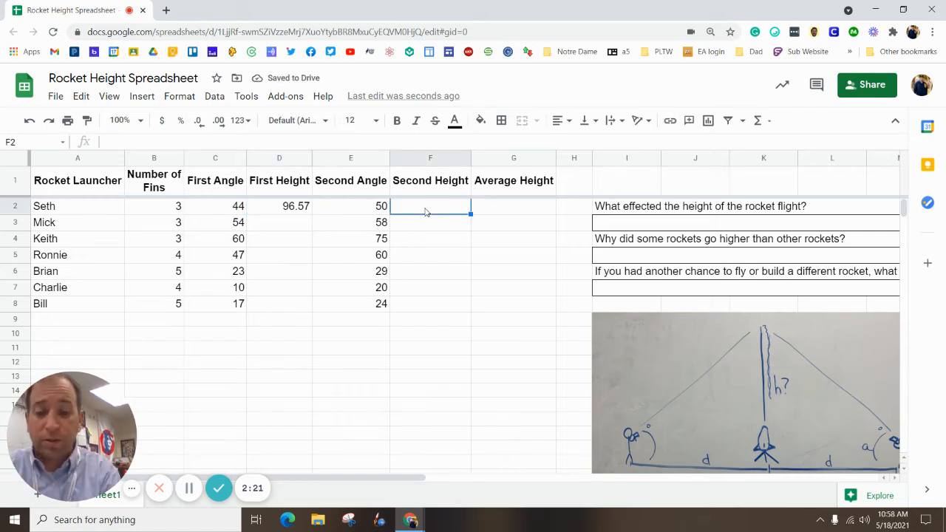
{"action": "type", "text": "="}
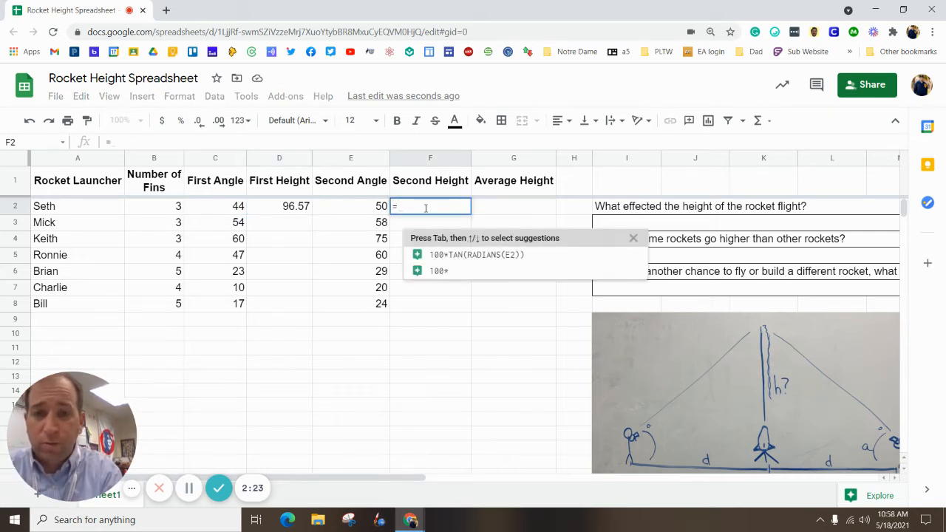
{"action": "type", "text": "tan"}
{"action": "key", "text": "BackSpace"}
{"action": "key", "text": "BackSpace"}
{"action": "key", "text": "BackSpace"}
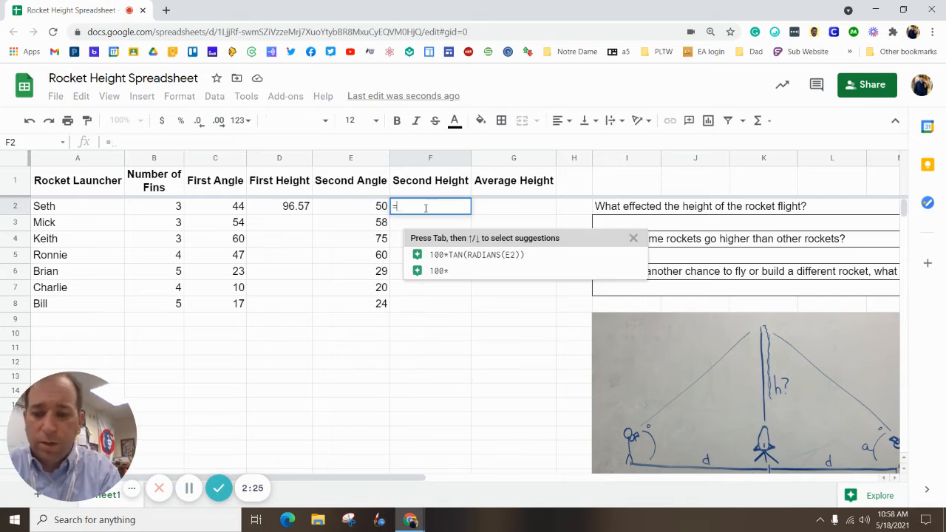
{"action": "type", "text": "100"}
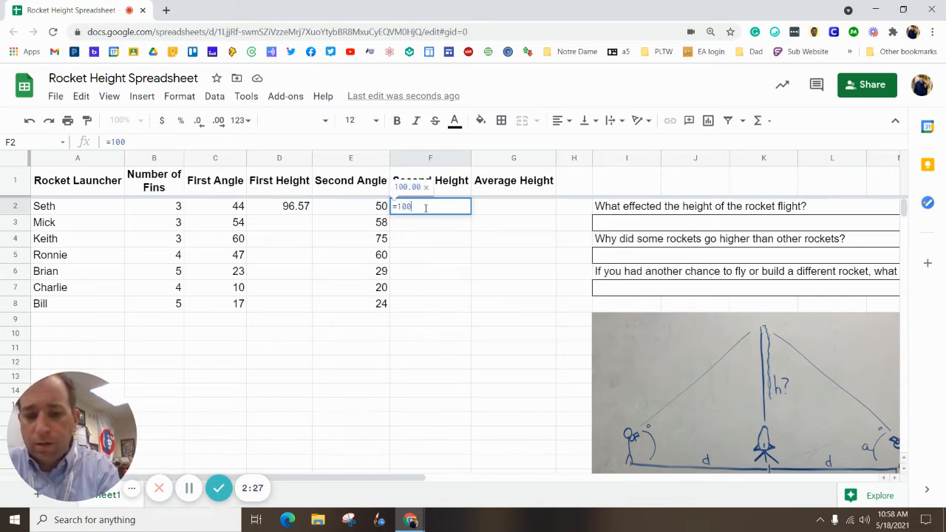
{"action": "type", "text": "*TAN("}
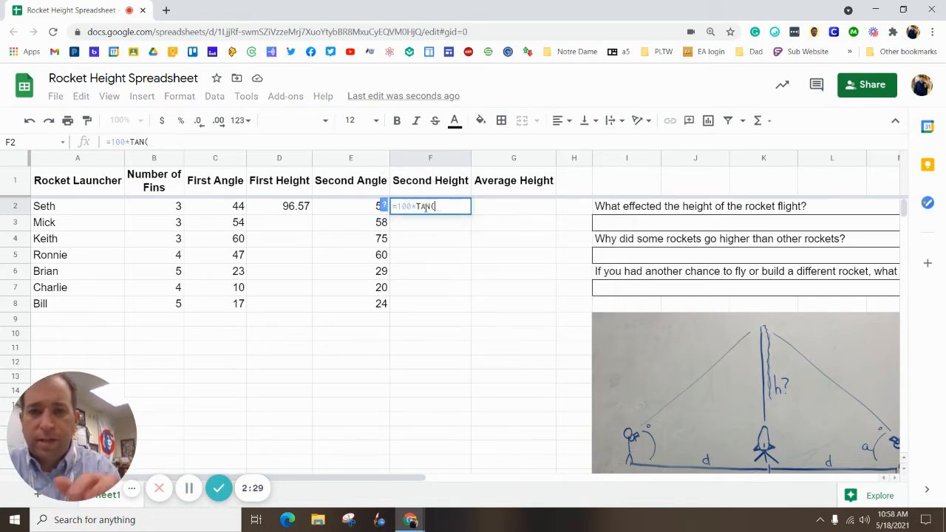
{"action": "type", "text": "rad"}
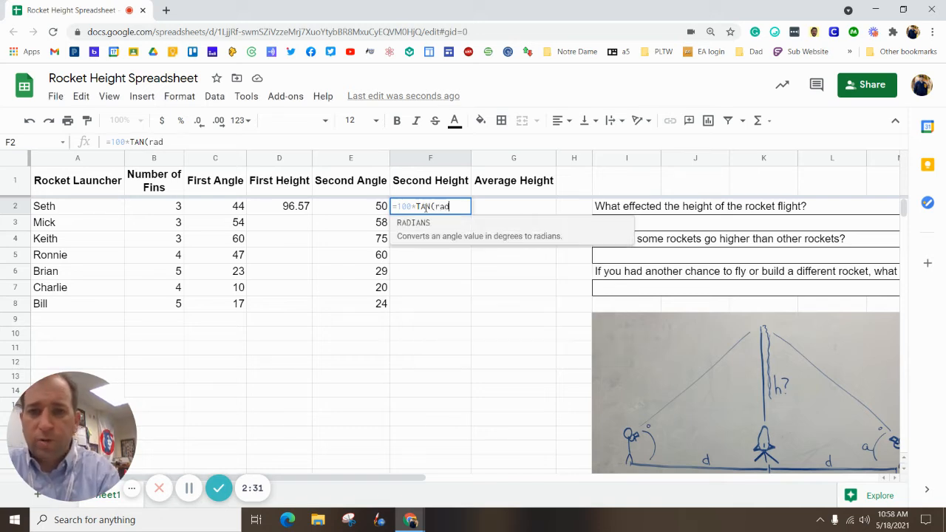
{"action": "key", "text": "Tab"}
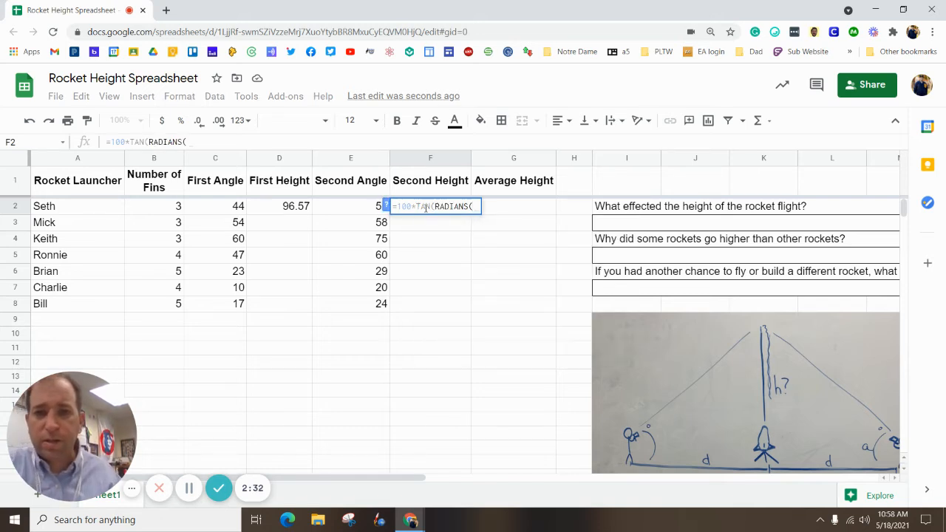
{"action": "left_click", "coordinate": [365, 213]}
{"action": "type", "text": ")"}
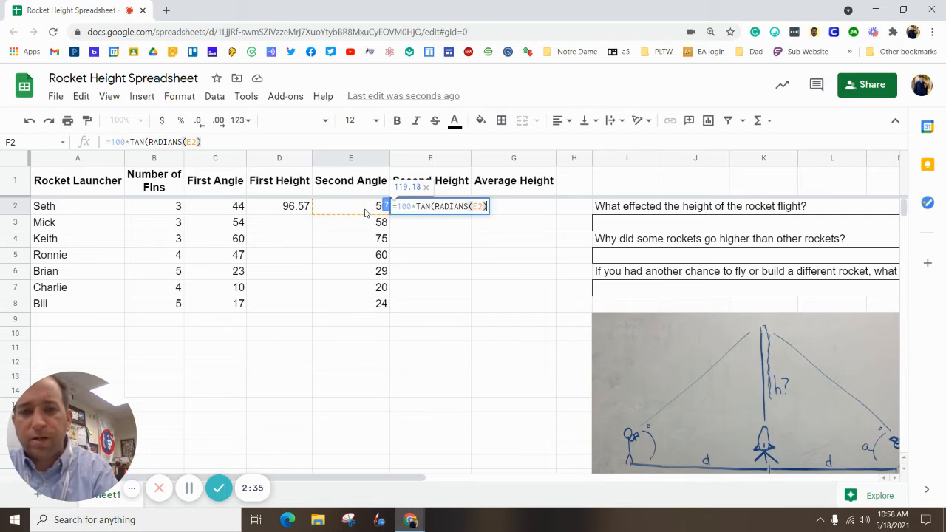
{"action": "key", "text": "Return"}
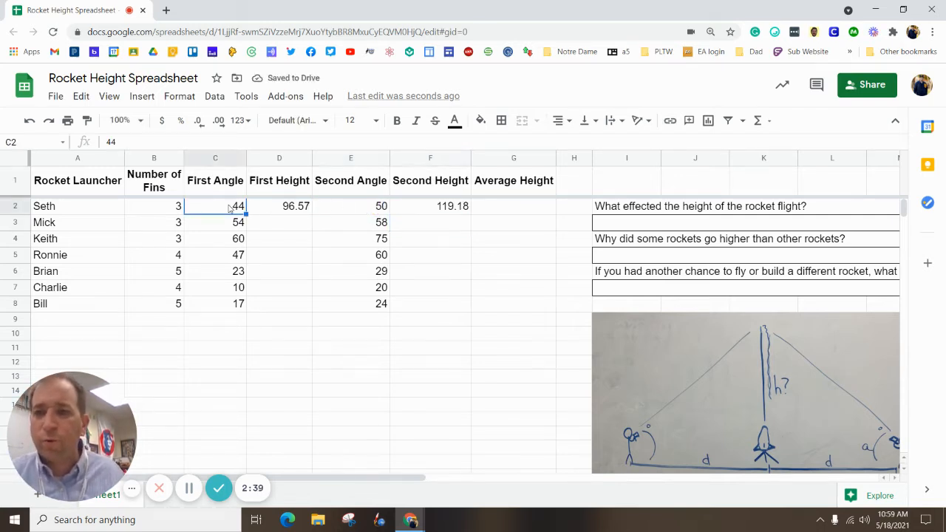
Enter the formula =AVERAGE(F2,D2) in cell G2 to calculate the first rocket's average height.
{"action": "left_click", "coordinate": [294, 209]}
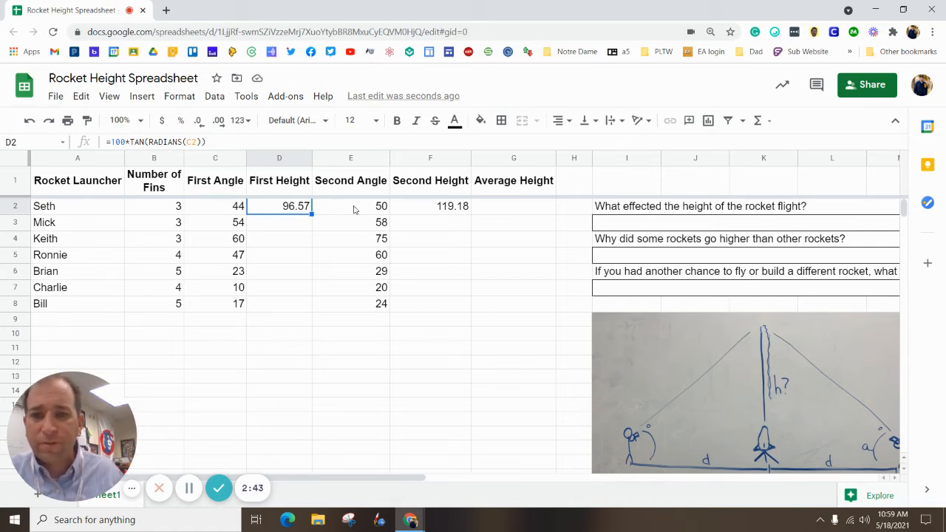
{"action": "left_click", "coordinate": [432, 212]}
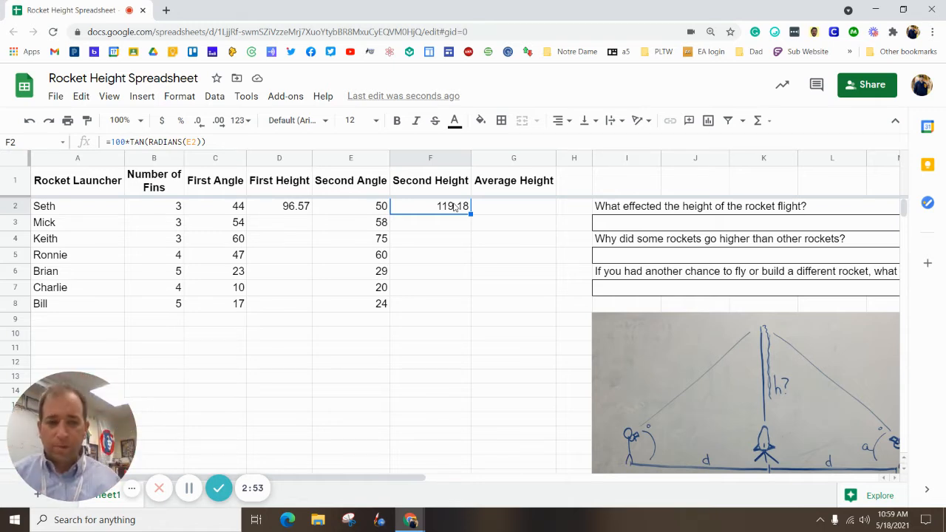
{"action": "left_click", "coordinate": [520, 207]}
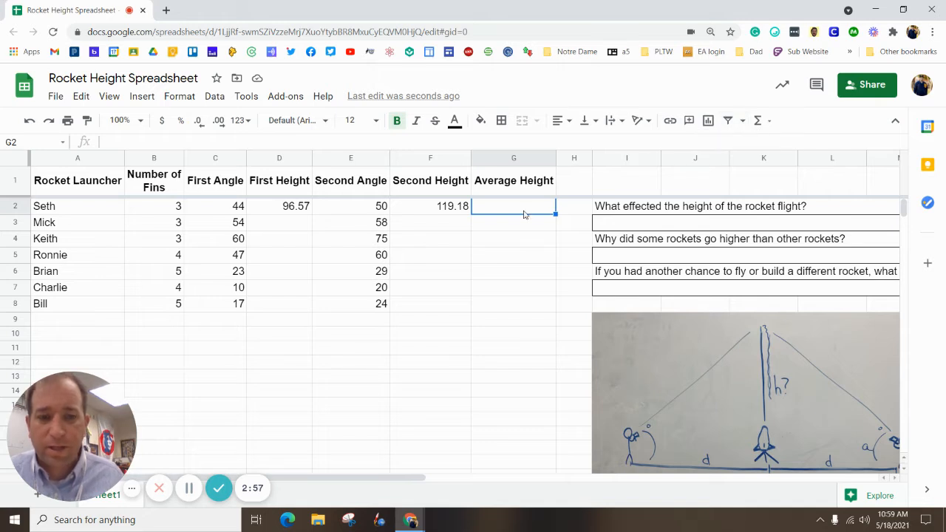
{"action": "type", "text": "=aver"}
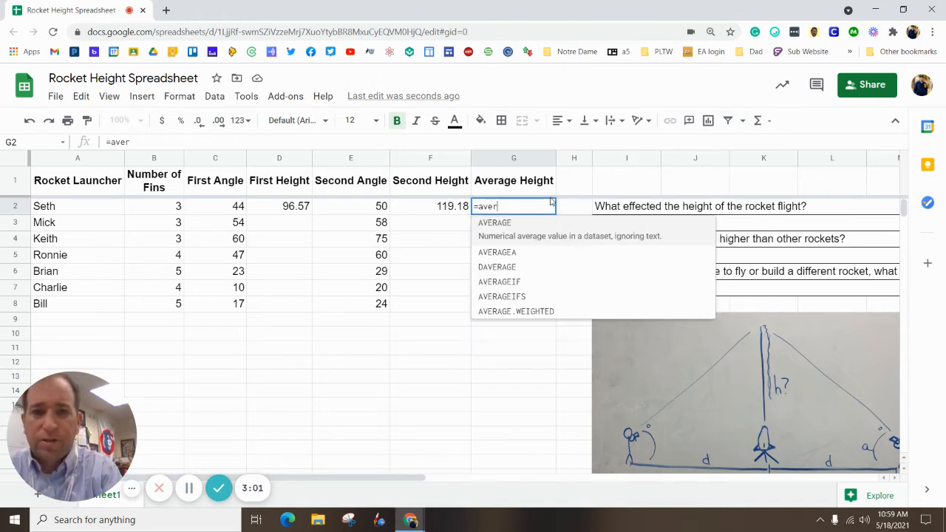
{"action": "left_click", "coordinate": [536, 233]}
{"action": "left_click", "coordinate": [431, 209]}
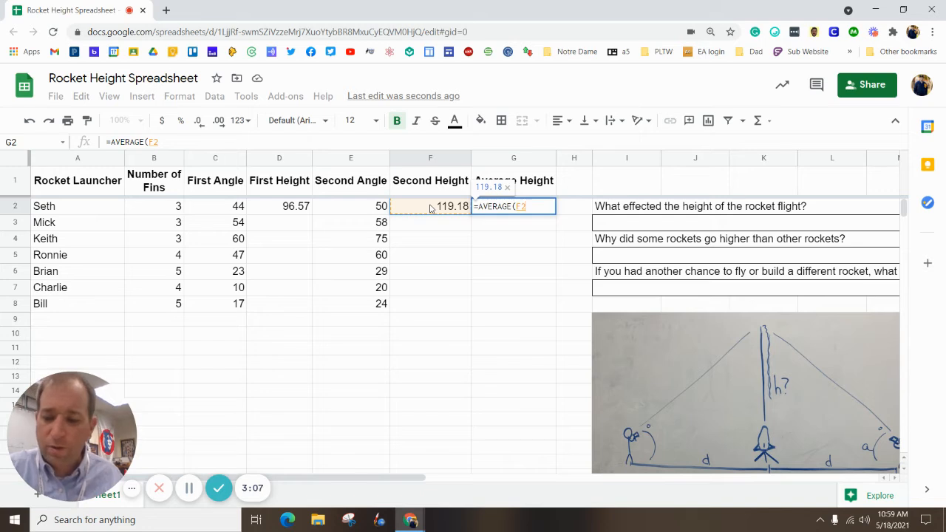
{"action": "type", "text": ","}
{"action": "left_click", "coordinate": [298, 208]}
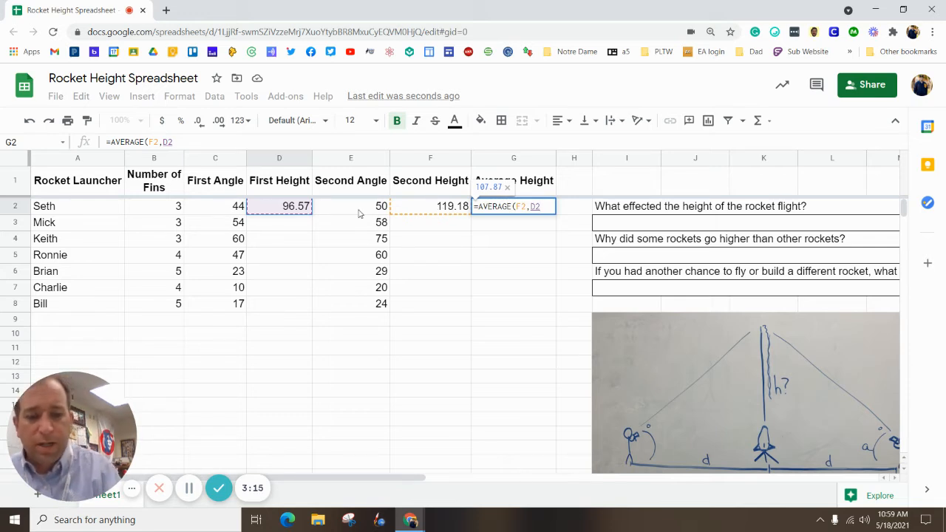
{"action": "key", "text": "Return"}
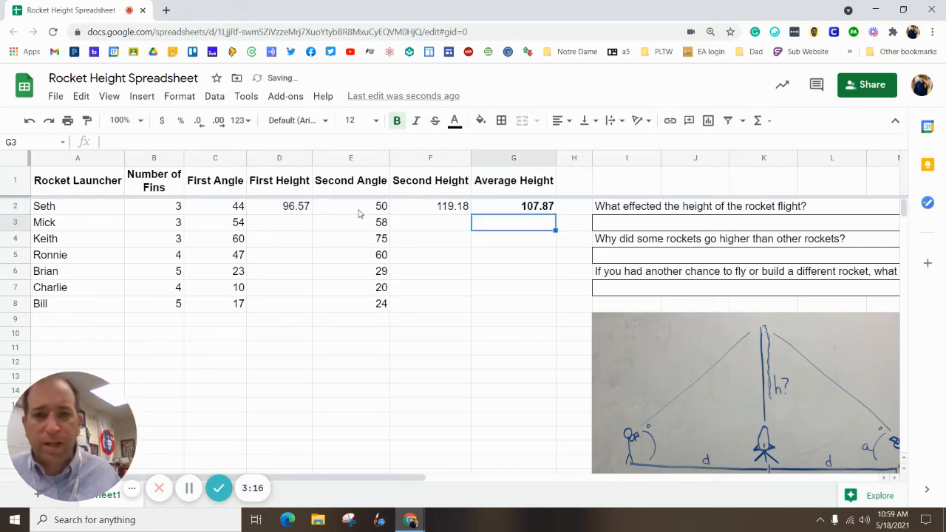
{"action": "left_click", "coordinate": [523, 209]}
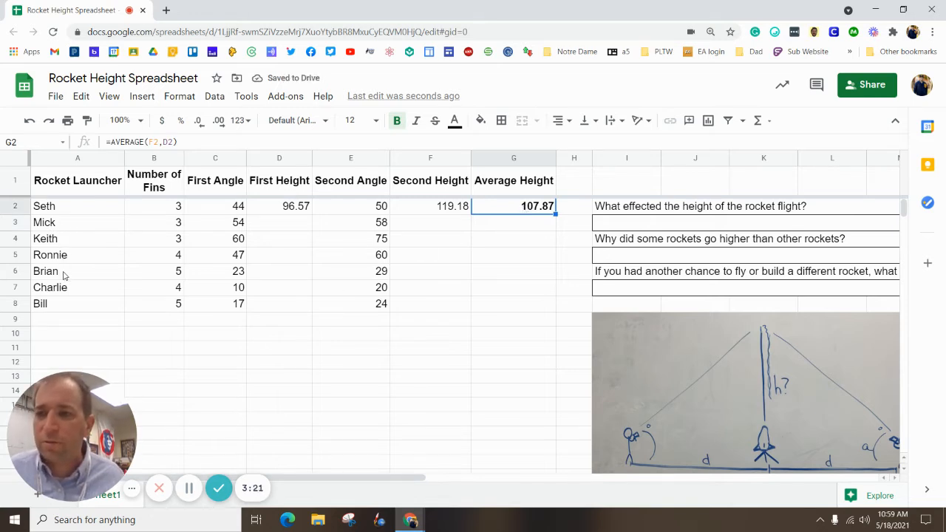
Fill the first height formula from D2 down to D8 and the second height formula from F2 down to F8.
{"action": "left_click", "coordinate": [299, 207]}
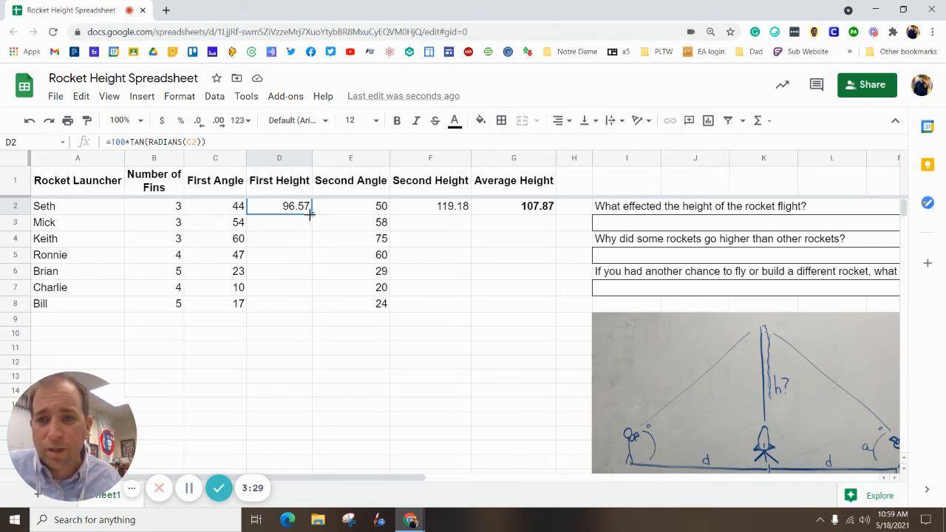
{"action": "left_click_drag", "start_coordinate": [309, 258], "coordinate": [308, 304]}
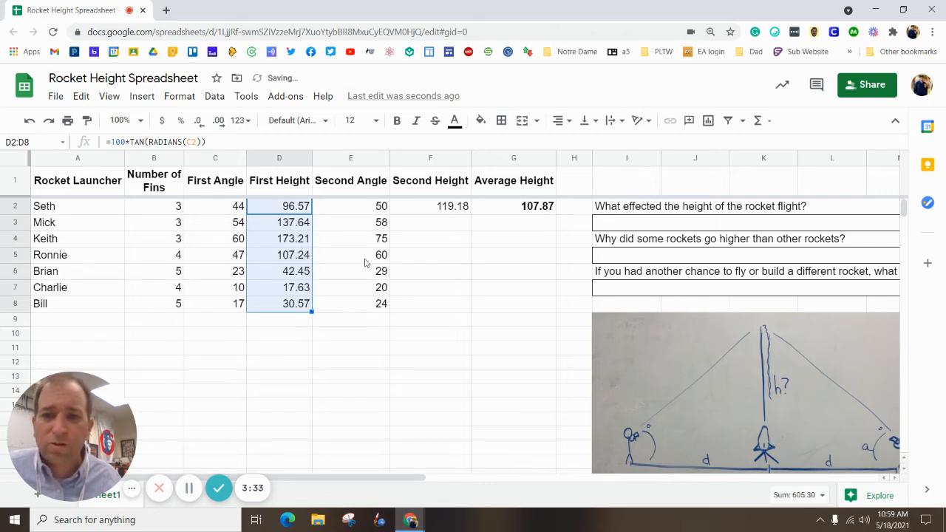
{"action": "left_click", "coordinate": [449, 209]}
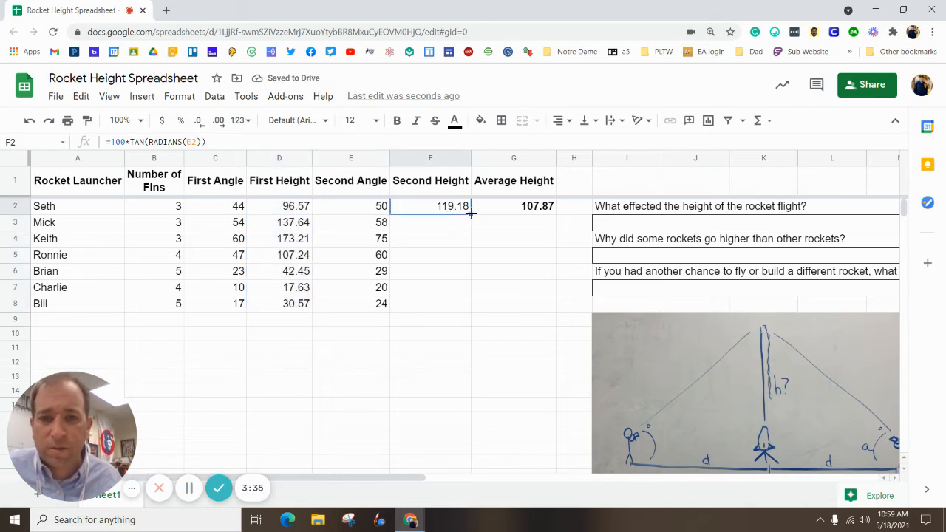
{"action": "left_click_drag", "start_coordinate": [471, 214], "coordinate": [465, 300]}
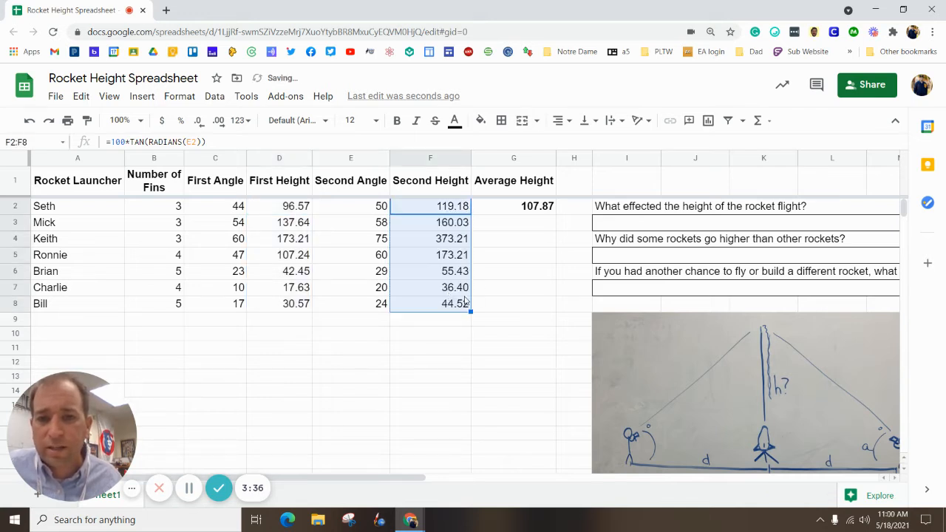
{"action": "double_click", "coordinate": [436, 271]}
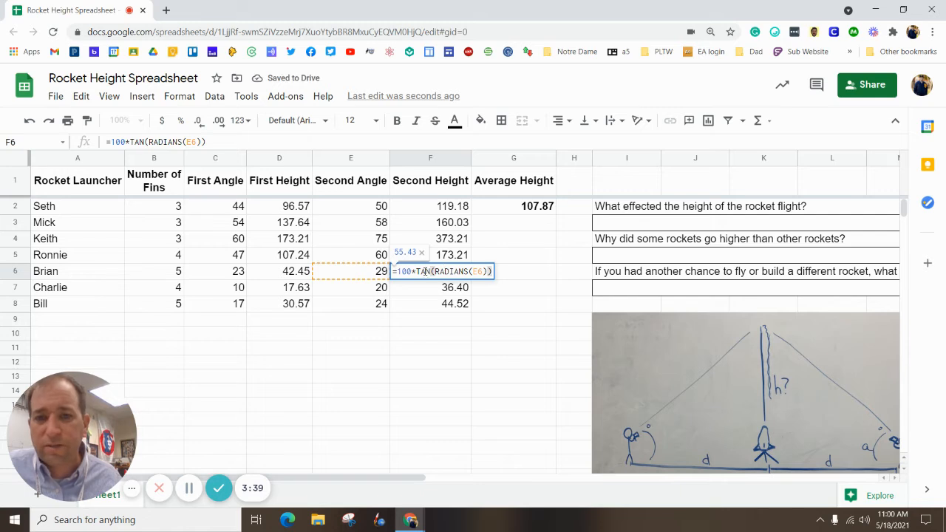
Fill the average height formula from G2 down through G8 for the remaining rockets.
{"action": "left_click", "coordinate": [544, 210]}
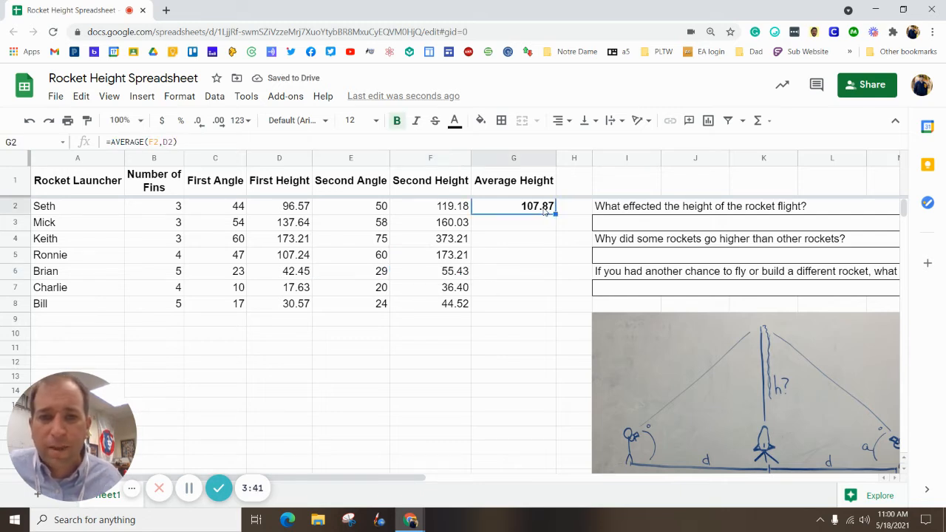
{"action": "double_click", "coordinate": [544, 211]}
{"action": "key", "text": "Return"}
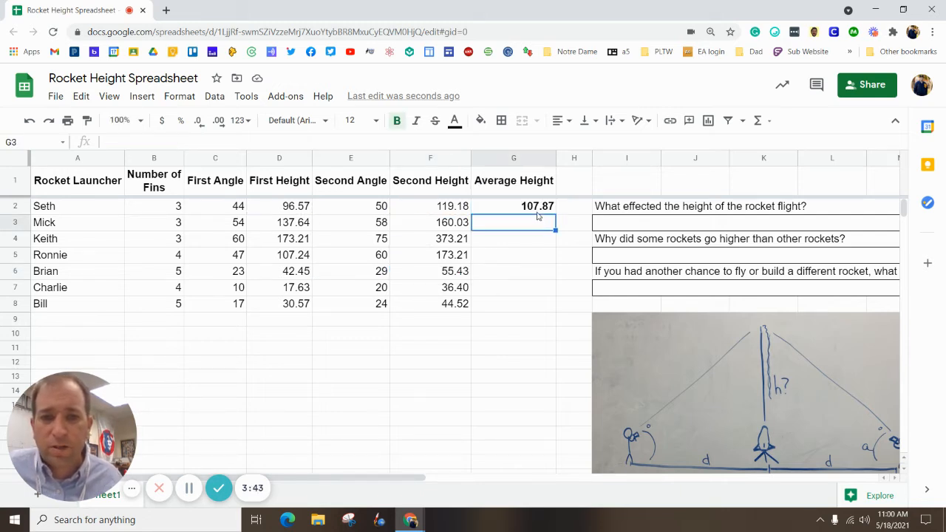
{"action": "left_click", "coordinate": [538, 212]}
{"action": "left_click_drag", "start_coordinate": [555, 213], "coordinate": [554, 301]}
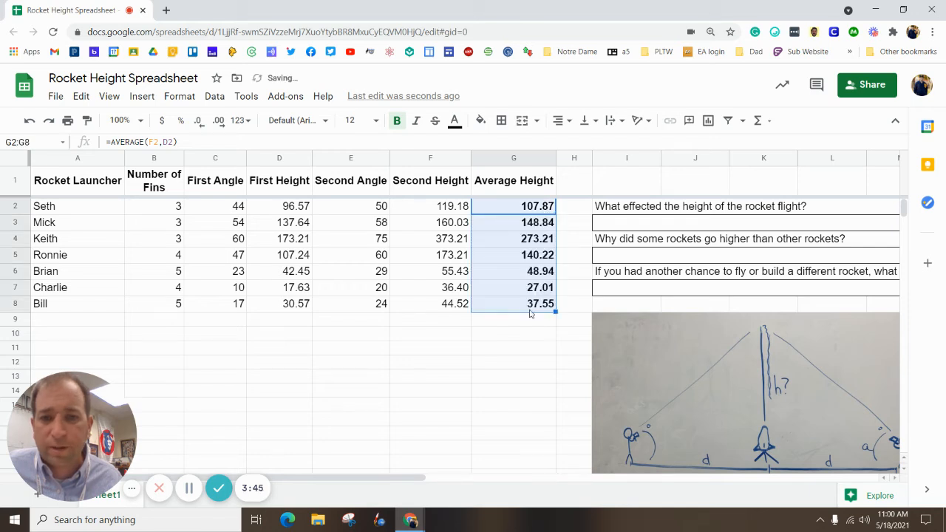
Try a distance of 200 instead of 100 in the D2 first height formula and undo the change.
{"action": "left_click", "coordinate": [285, 210]}
{"action": "left_click", "coordinate": [120, 142]}
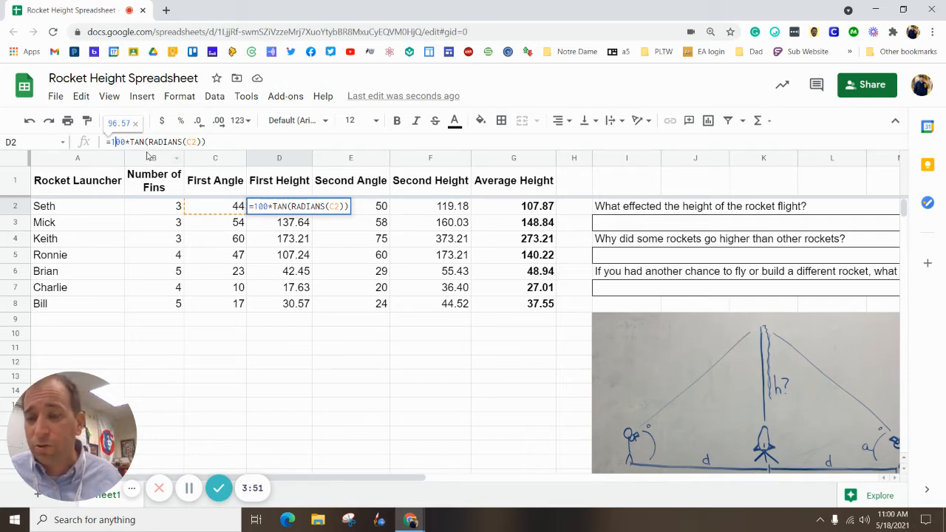
{"action": "key", "text": "BackSpace"}
{"action": "type", "text": "2"}
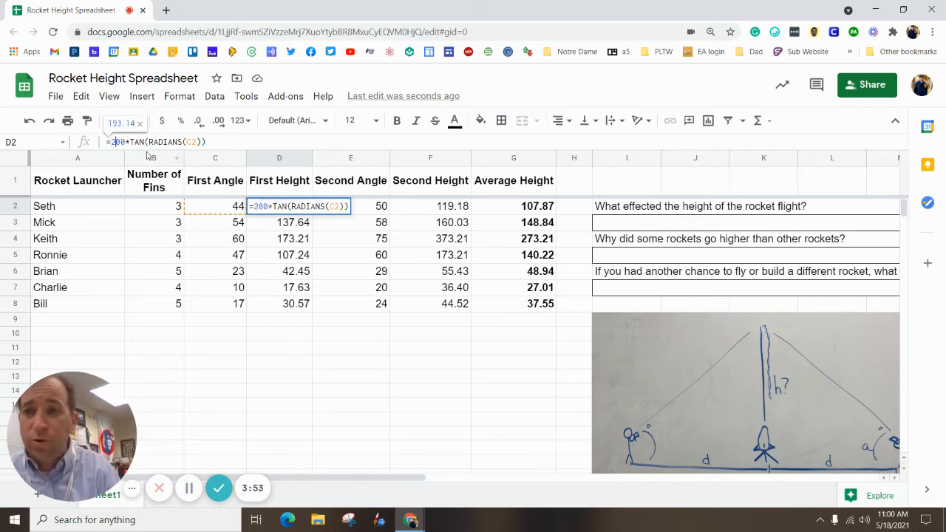
{"action": "key", "text": "Return"}
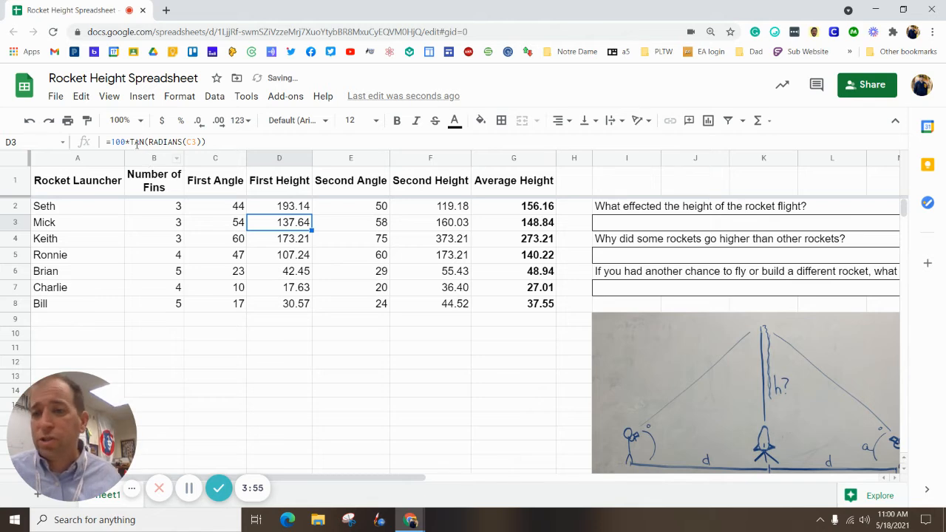
{"action": "left_click", "coordinate": [275, 208]}
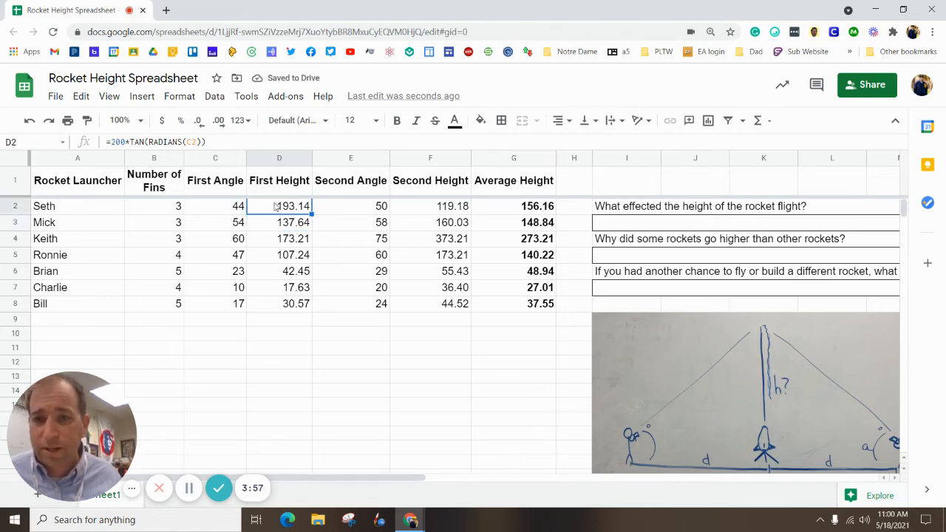
{"action": "key", "text": "ctrl+z"}
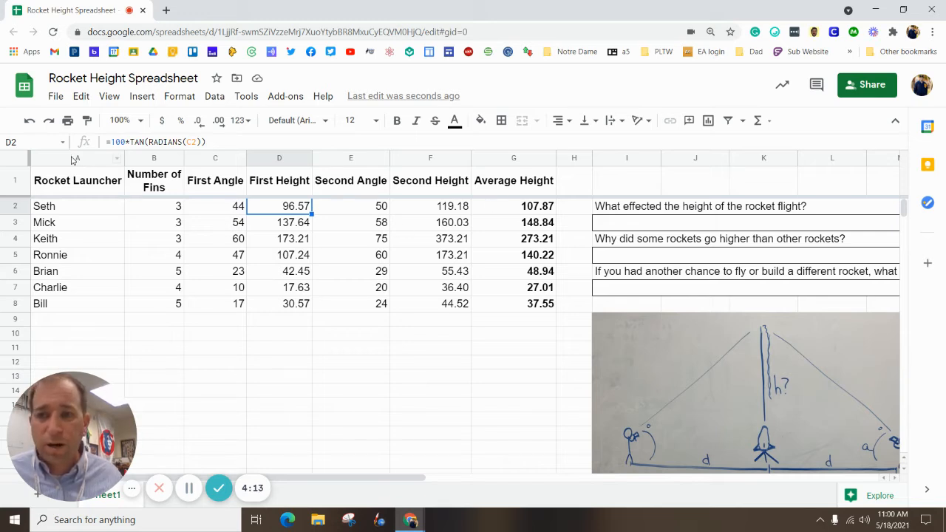
Create a filter on columns A through G and sort the table by Average Height from Z to A.
{"action": "left_click_drag", "start_coordinate": [75, 161], "coordinate": [495, 171]}
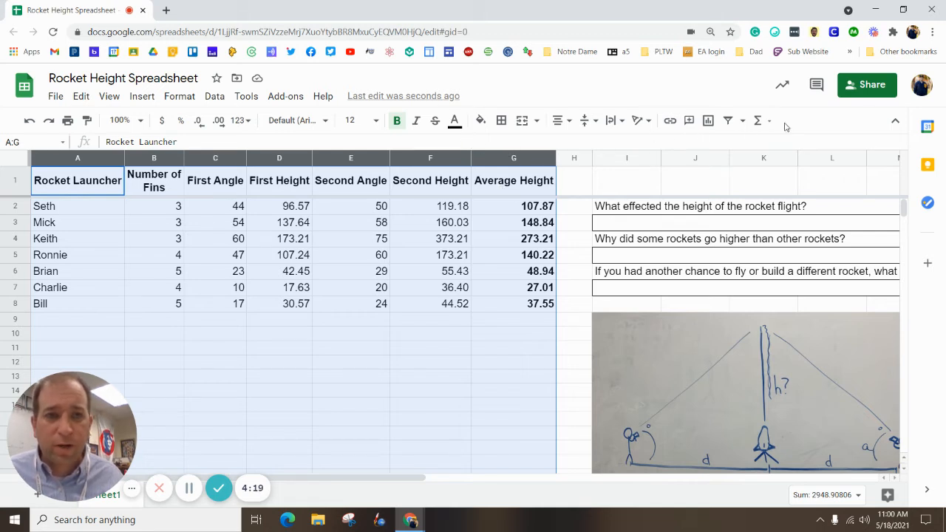
{"action": "left_click", "coordinate": [729, 120]}
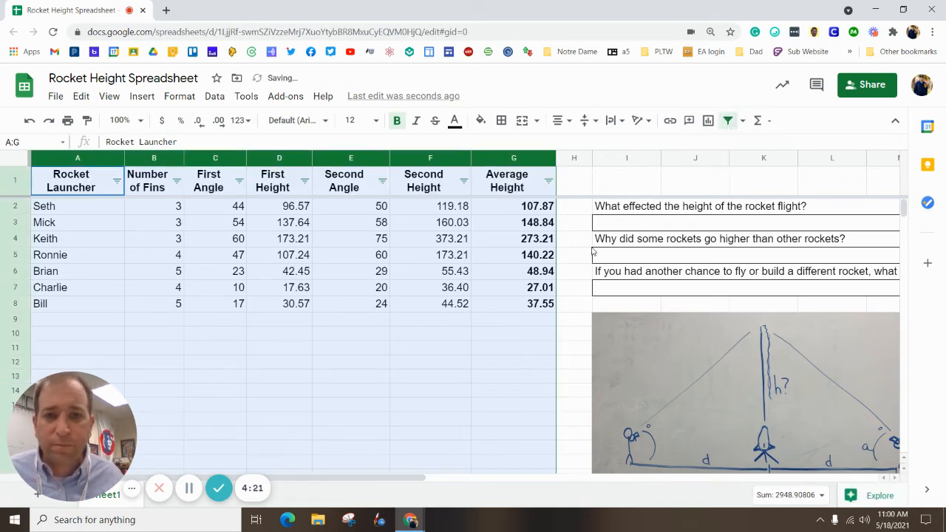
{"action": "left_click", "coordinate": [549, 182]}
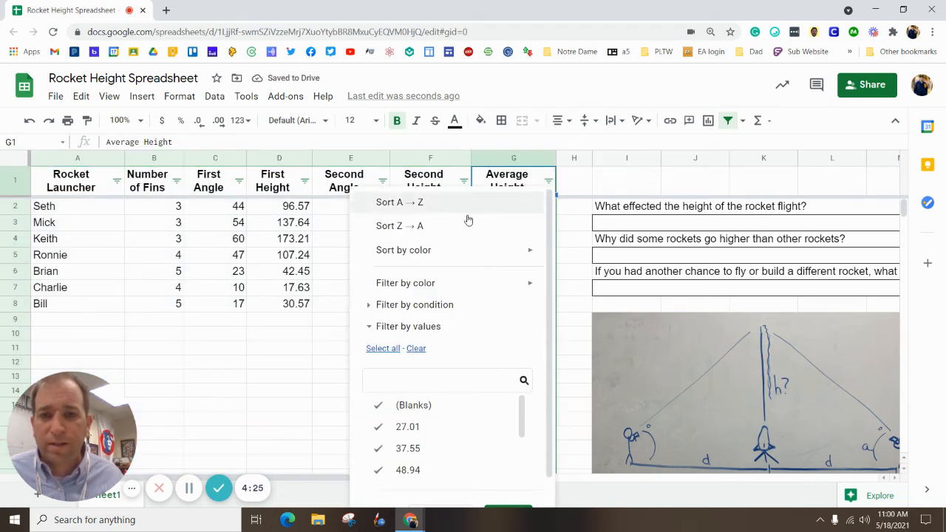
{"action": "left_click", "coordinate": [443, 226]}
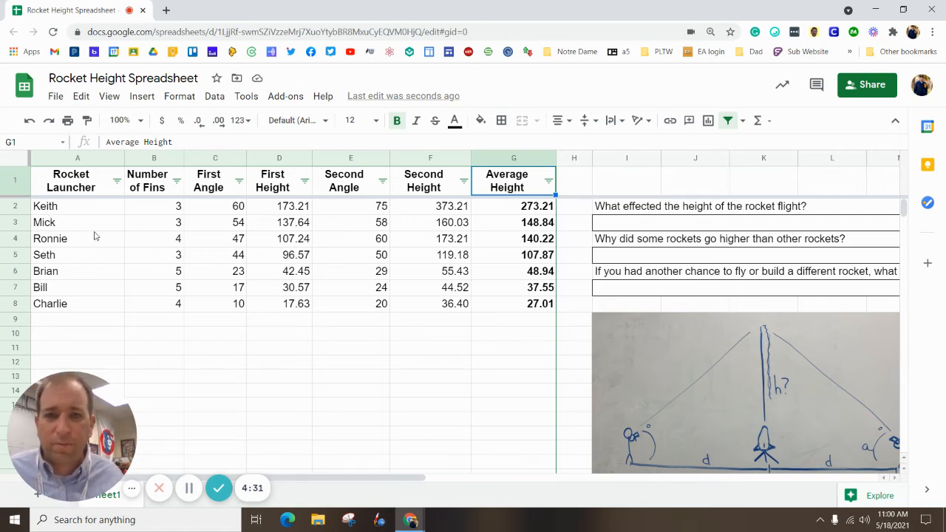
{"action": "left_click", "coordinate": [422, 325]}
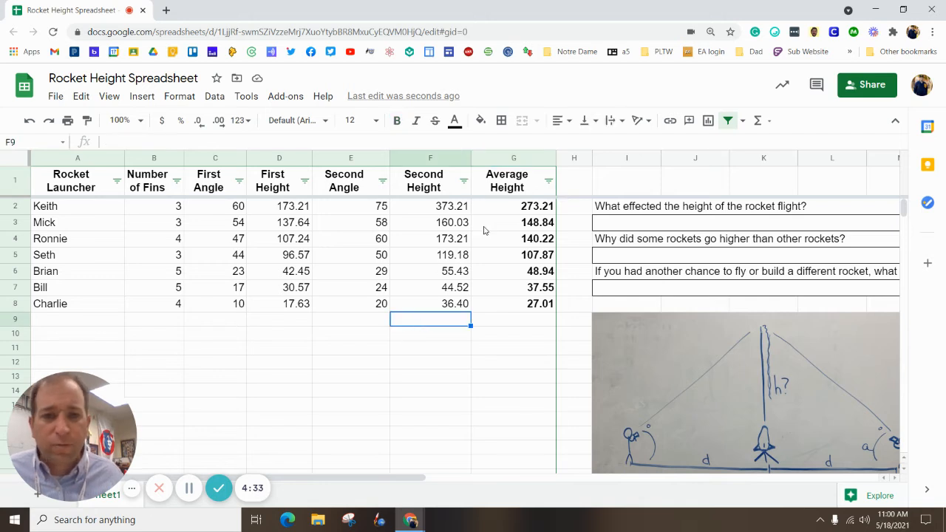
Insert a column chart of the Average Height column, shrink it and place it beneath the table from column A.
{"action": "left_click", "coordinate": [513, 159]}
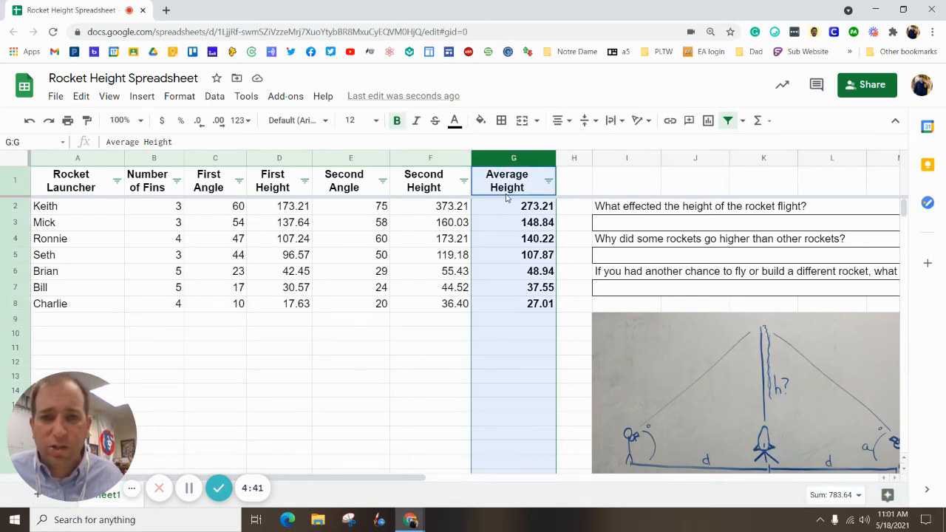
{"action": "left_click", "coordinate": [708, 121]}
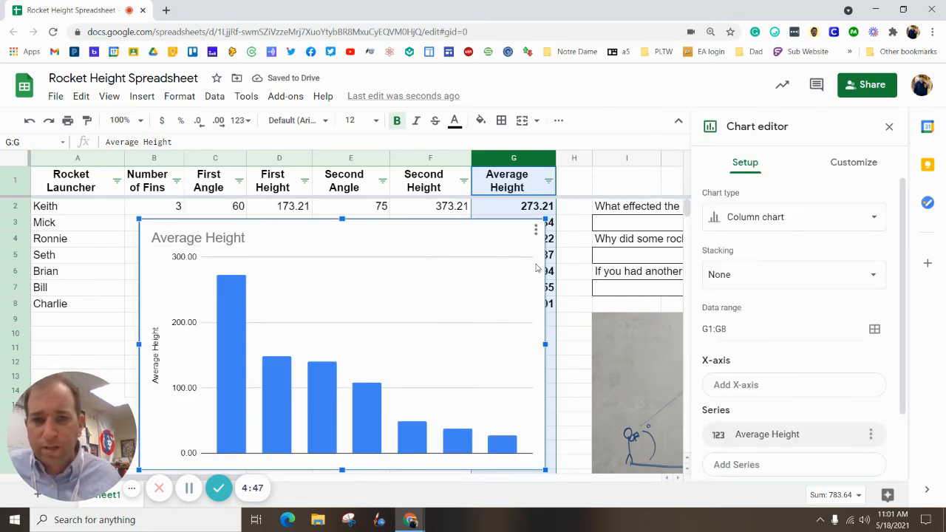
{"action": "left_click_drag", "start_coordinate": [544, 220], "coordinate": [397, 313]}
{"action": "left_click_drag", "start_coordinate": [389, 354], "coordinate": [282, 391]}
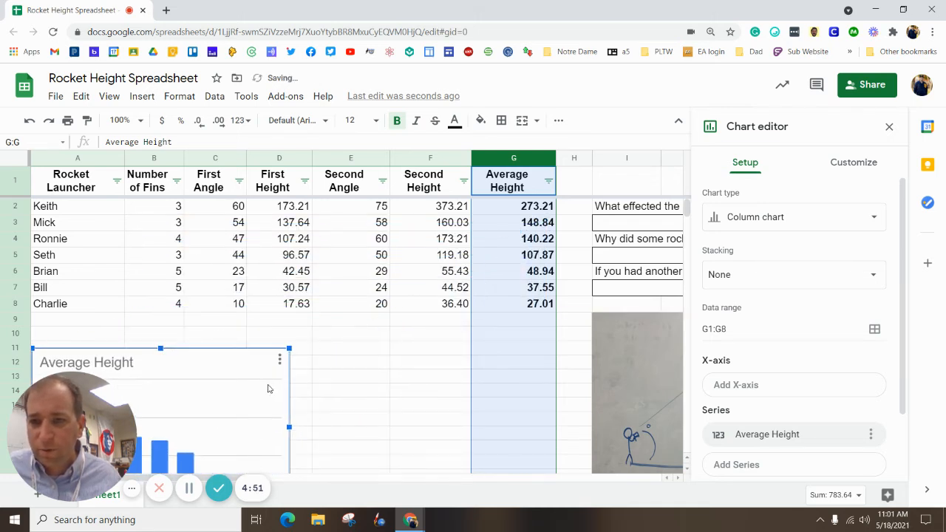
{"action": "scroll", "coordinate": [179, 325], "scroll_direction": "down", "scroll_amount": 1}
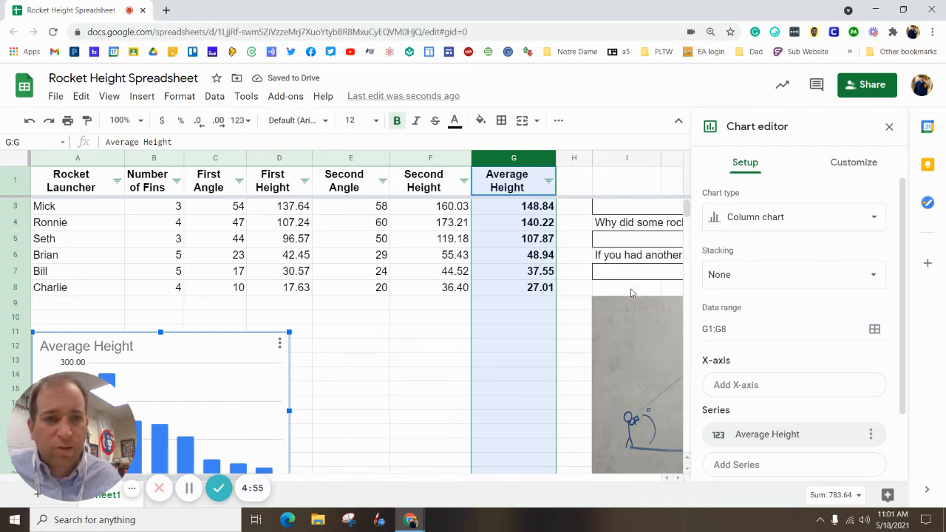
{"action": "left_click", "coordinate": [890, 127]}
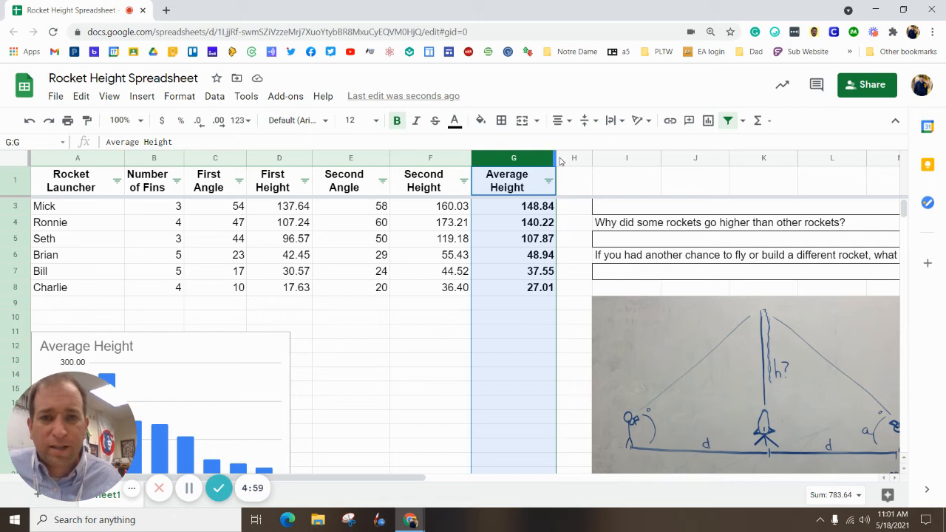
Insert a second chart from the Average Height column and set its chart type to Histogram chart.
{"action": "left_click", "coordinate": [708, 120]}
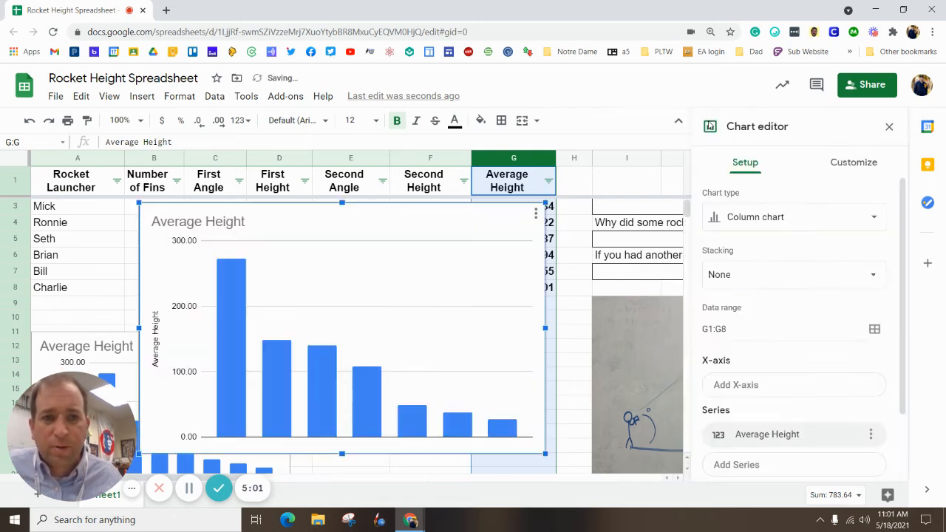
{"action": "left_click", "coordinate": [792, 217]}
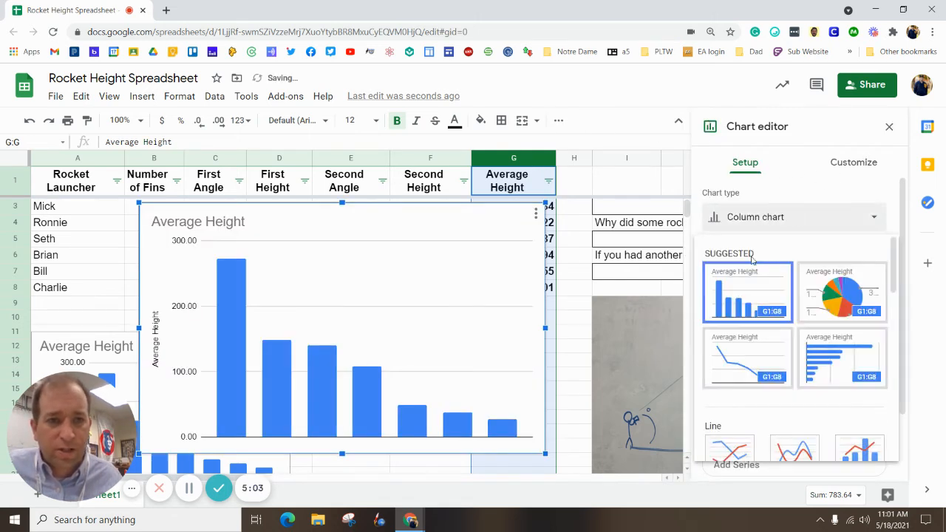
{"action": "scroll", "coordinate": [771, 317], "scroll_direction": "down", "scroll_amount": 10}
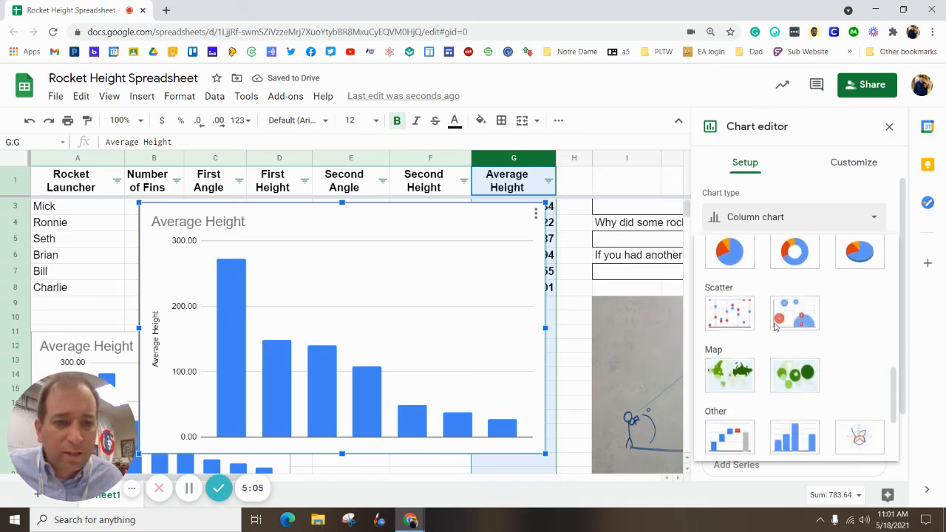
{"action": "left_click", "coordinate": [806, 322]}
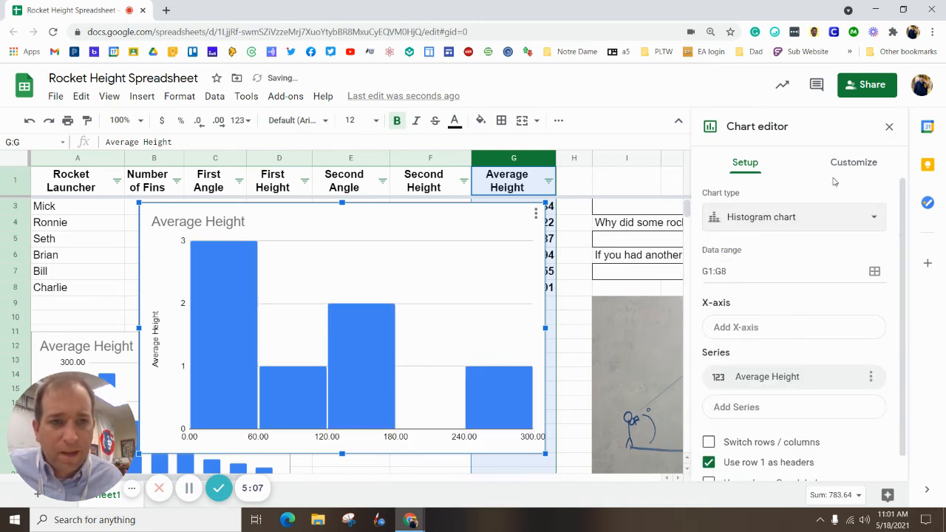
Show item dividers on the Average Height histogram and close the chart editor.
{"action": "left_click", "coordinate": [854, 163]}
{"action": "left_click", "coordinate": [728, 252]}
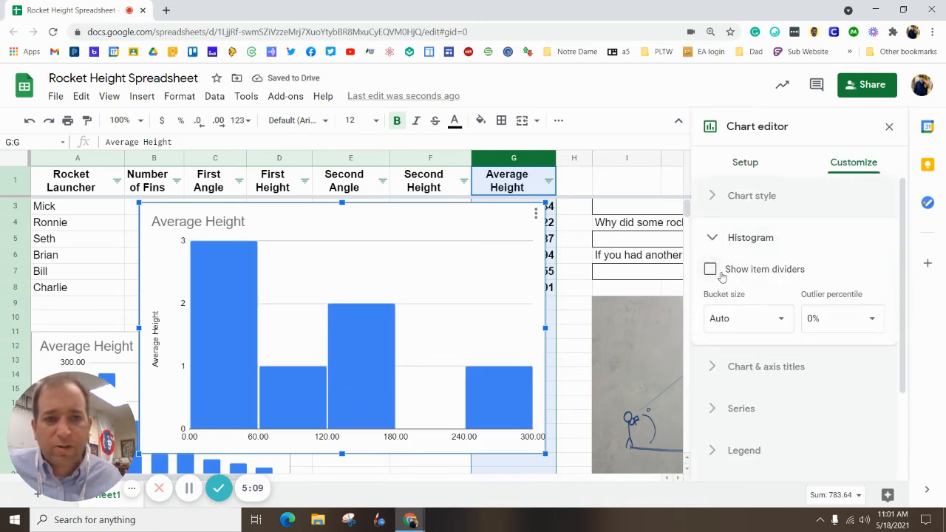
{"action": "left_click", "coordinate": [709, 269]}
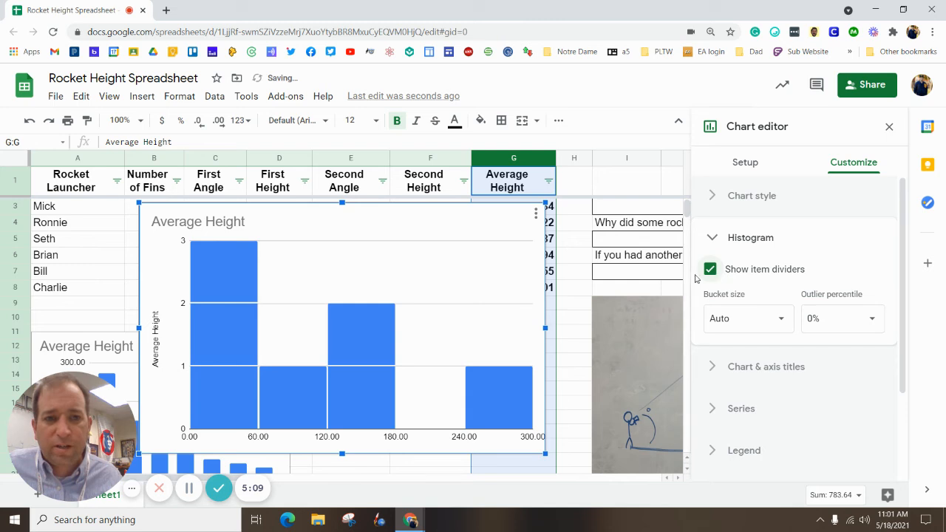
{"action": "left_click", "coordinate": [889, 127]}
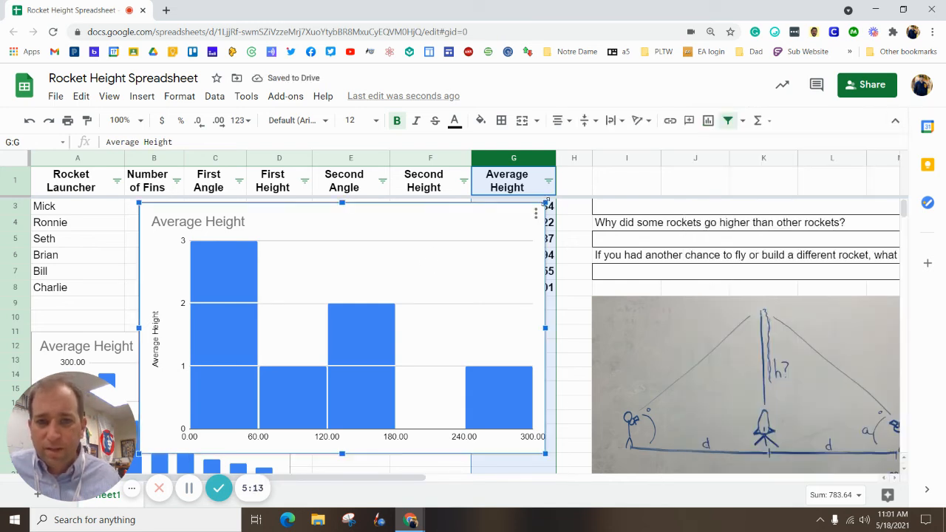
Shrink the histogram to about the column chart's size and place it beside that chart beneath the table.
{"action": "left_click_drag", "start_coordinate": [545, 204], "coordinate": [452, 266]}
{"action": "left_click_drag", "start_coordinate": [356, 321], "coordinate": [492, 376]}
{"action": "scroll", "coordinate": [488, 360], "scroll_direction": "down", "scroll_amount": 1}
{"action": "scroll", "coordinate": [487, 360], "scroll_direction": "down", "scroll_amount": 3}
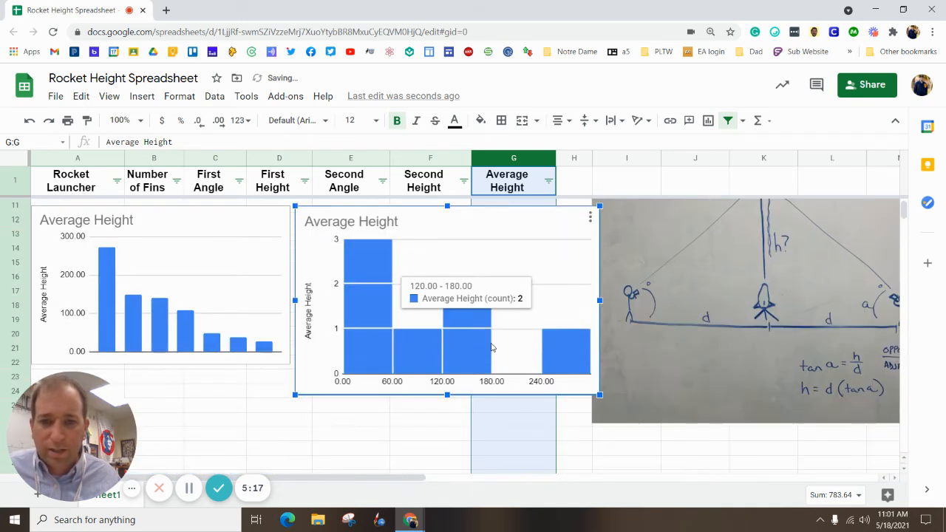
{"action": "left_click_drag", "start_coordinate": [598, 201], "coordinate": [535, 235]}
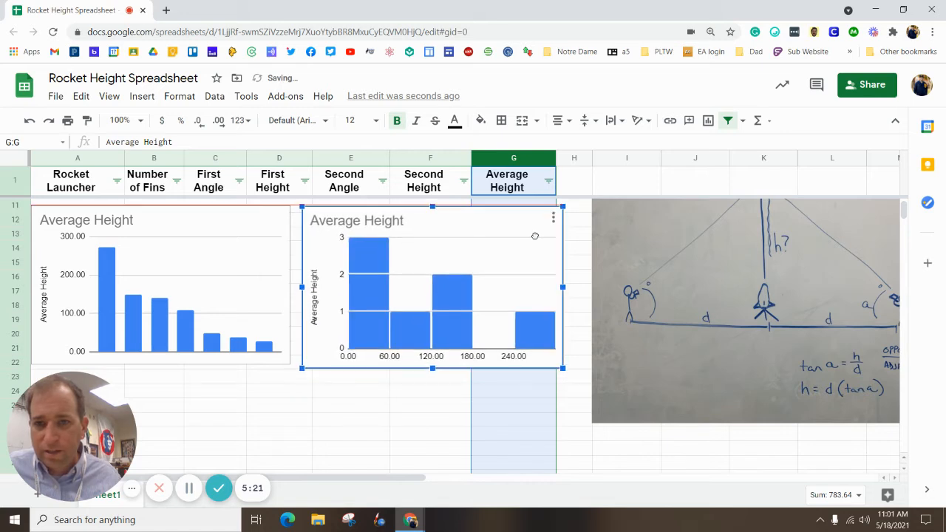
{"action": "mouse_move", "coordinate": [539, 332]}
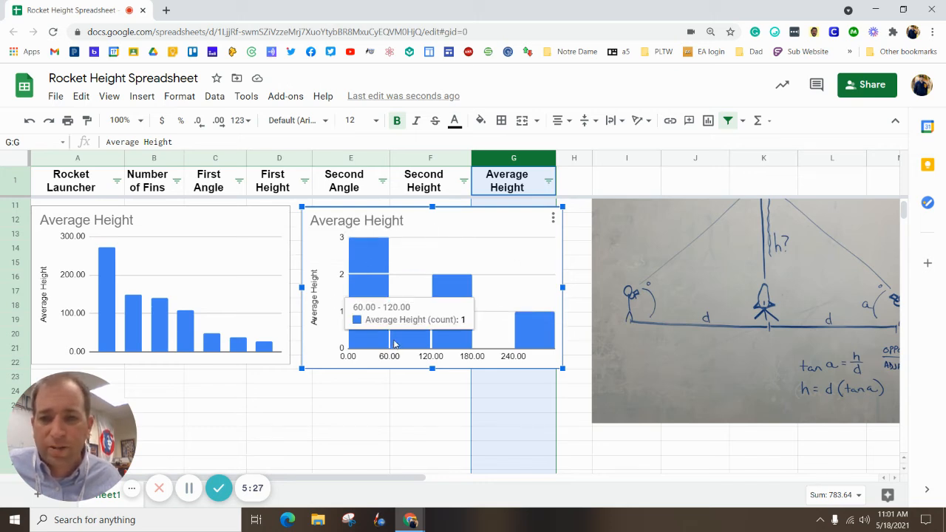
Add a color scale conditional formatting rule to the whole Average Height column.
{"action": "scroll", "coordinate": [372, 405], "scroll_direction": "up", "scroll_amount": 1}
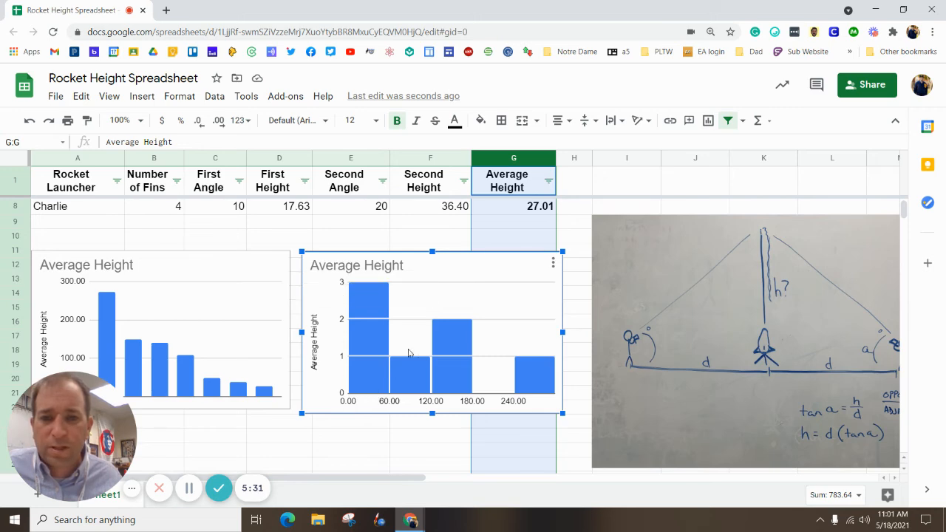
{"action": "scroll", "coordinate": [420, 349], "scroll_direction": "up", "scroll_amount": 2}
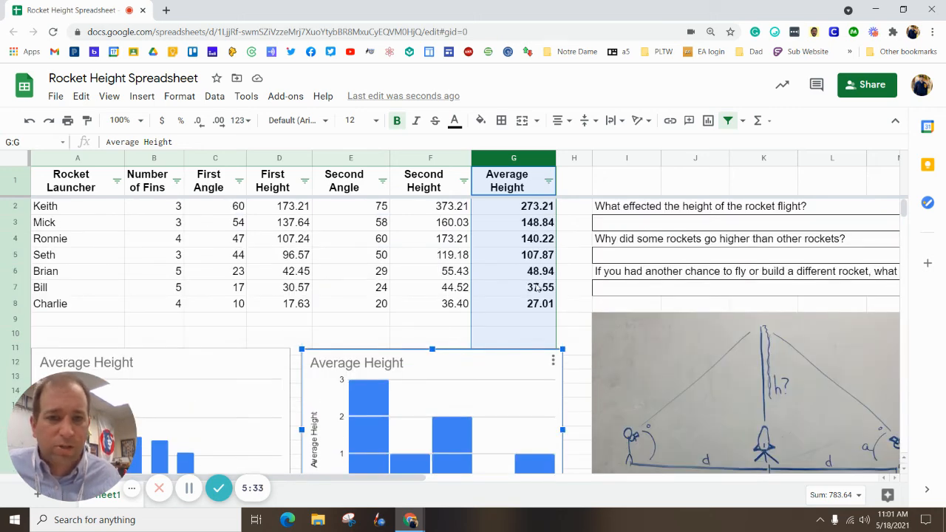
{"action": "left_click", "coordinate": [506, 294]}
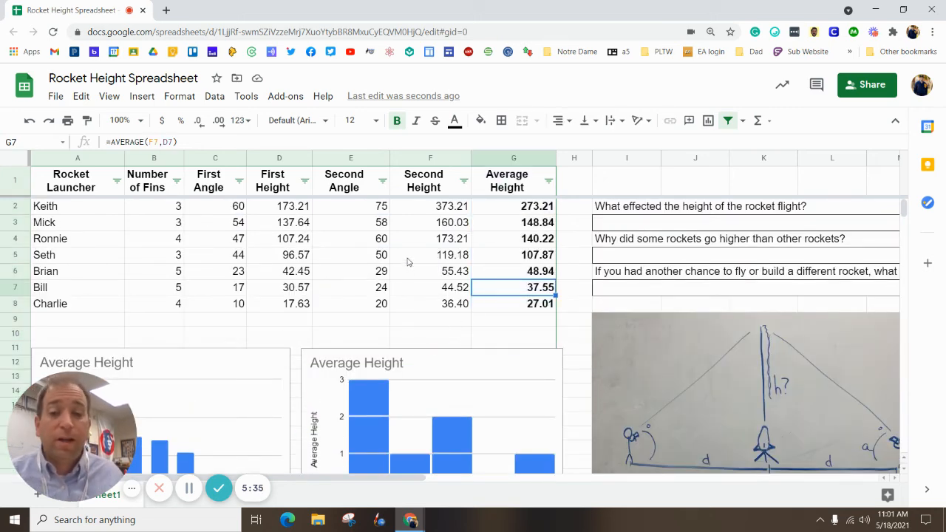
{"action": "left_click", "coordinate": [508, 159]}
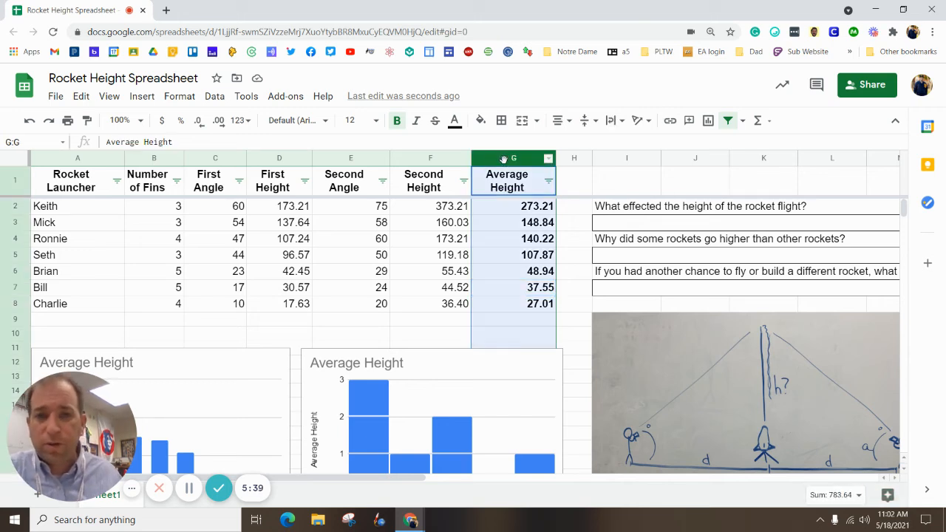
{"action": "left_click", "coordinate": [179, 96]}
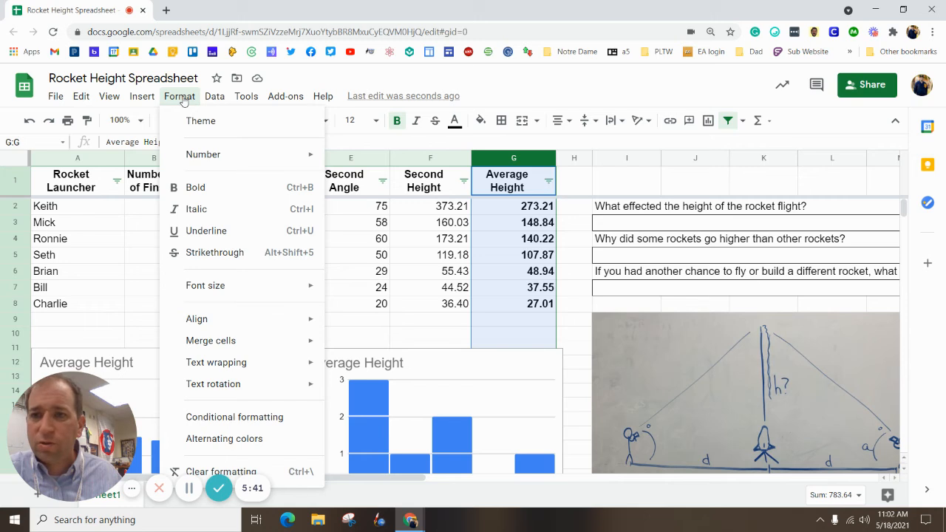
{"action": "left_click", "coordinate": [243, 416]}
{"action": "left_click", "coordinate": [832, 174]}
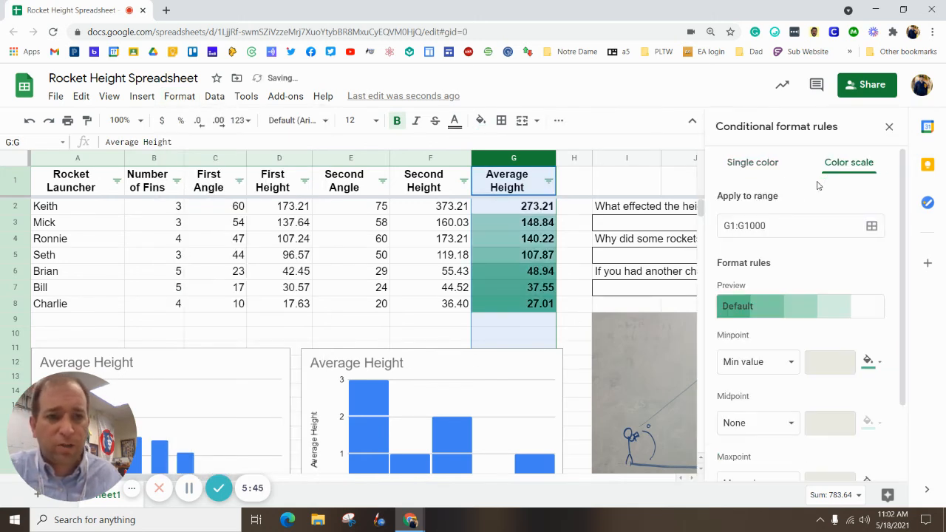
Set the color scale's maxpoint color to green and its minpoint color to red.
{"action": "scroll", "coordinate": [769, 392], "scroll_direction": "down", "scroll_amount": 1}
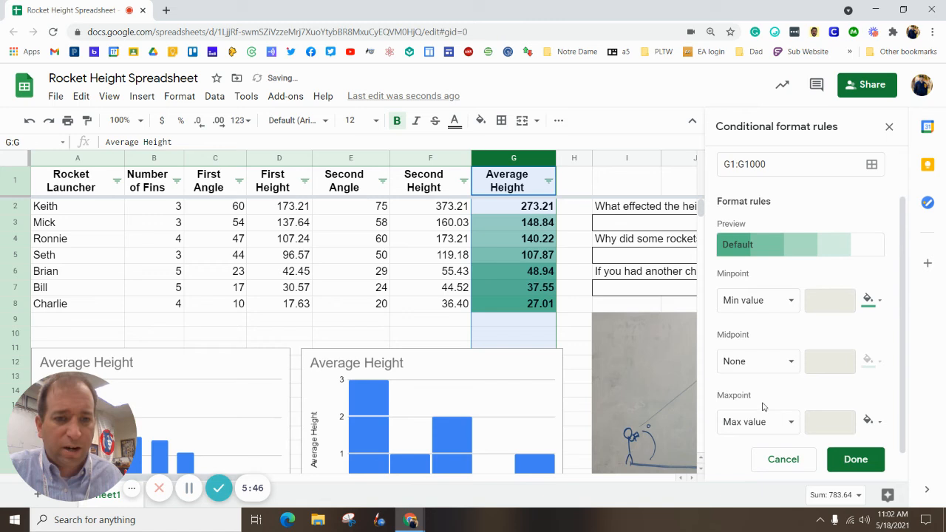
{"action": "left_click", "coordinate": [870, 422]}
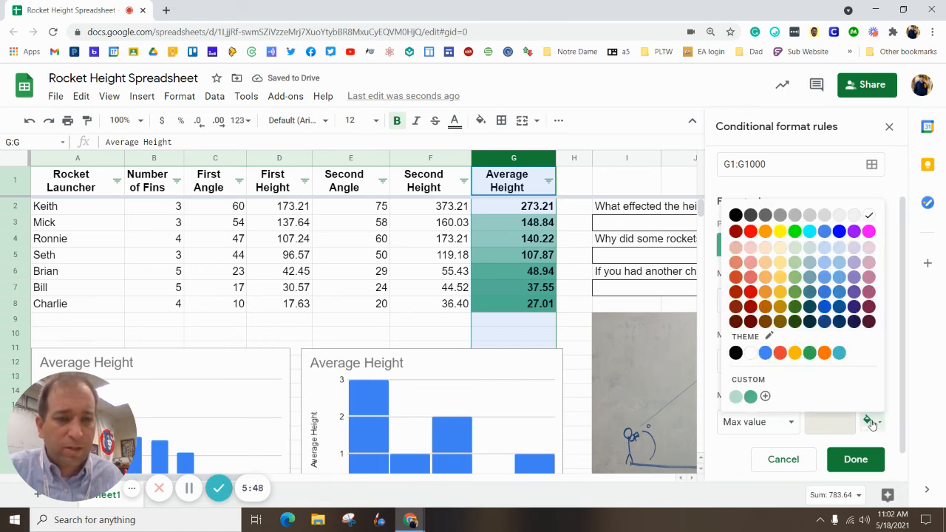
{"action": "left_click", "coordinate": [795, 231]}
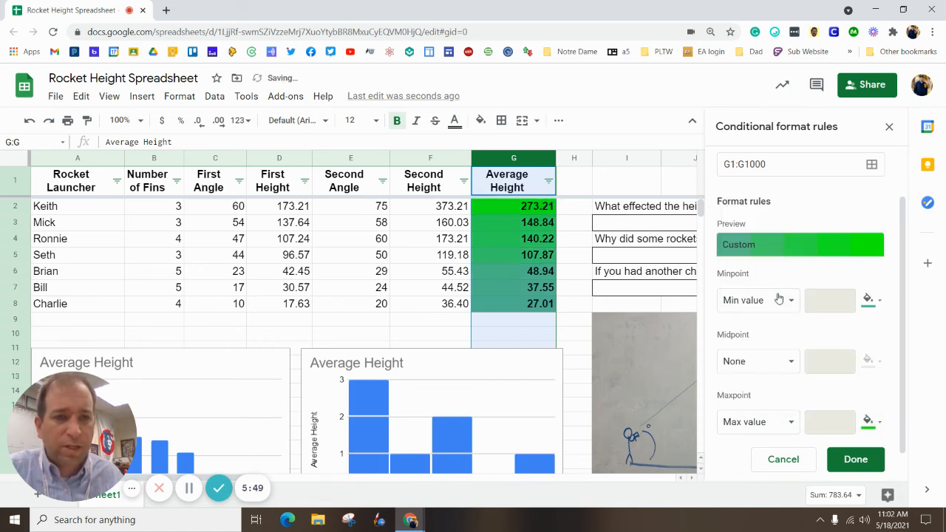
{"action": "left_click", "coordinate": [870, 299]}
{"action": "left_click", "coordinate": [751, 110]}
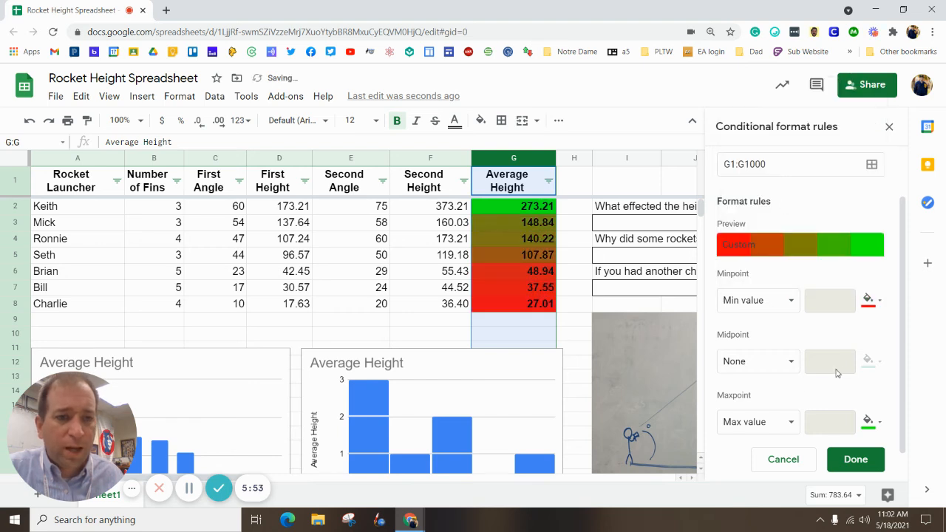
Set the color scale's midpoint to Percentile 50 in yellow, save the rule and close the conditional formatting rules.
{"action": "left_click", "coordinate": [750, 361]}
{"action": "left_click", "coordinate": [763, 440]}
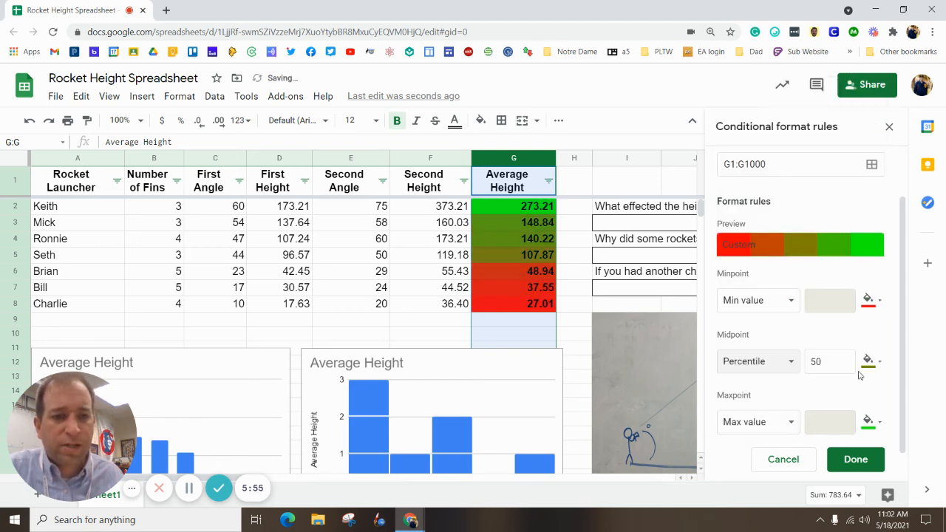
{"action": "left_click", "coordinate": [868, 361]}
{"action": "left_click", "coordinate": [781, 172]}
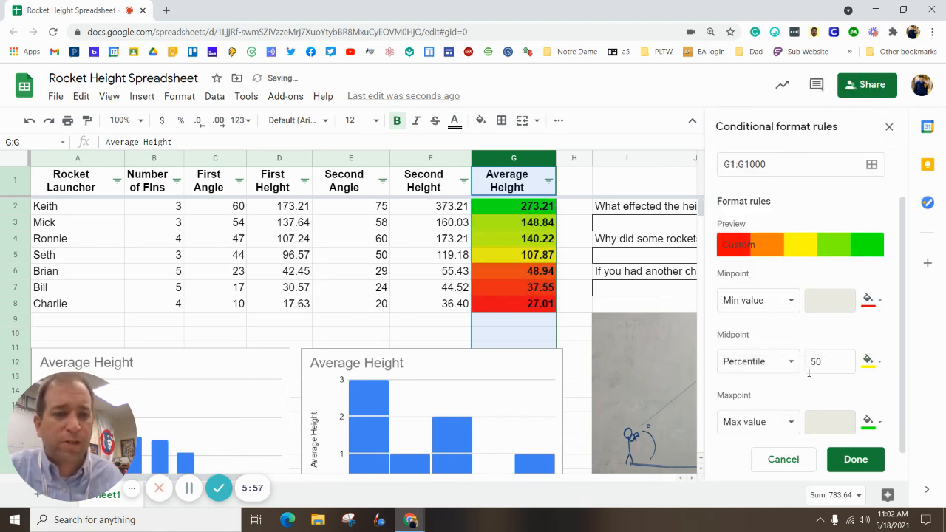
{"action": "left_click", "coordinate": [856, 459]}
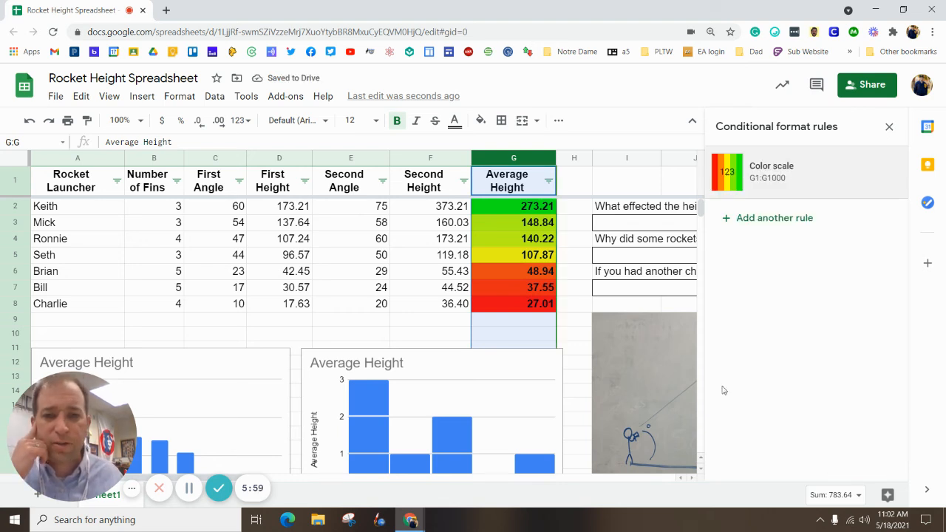
{"action": "left_click", "coordinate": [889, 127]}
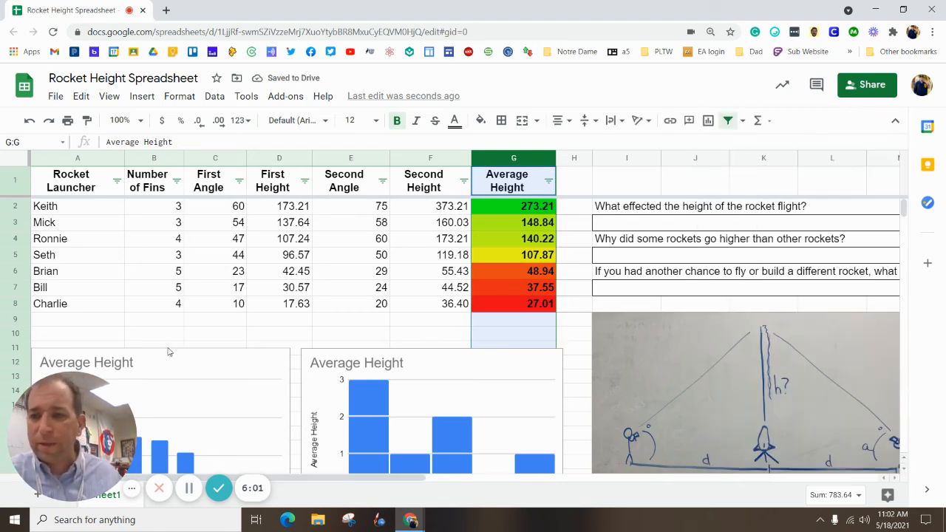
Try an average height of 300 in G9 to test the color scale and charts, and clear the cell.
{"action": "left_click", "coordinate": [104, 322]}
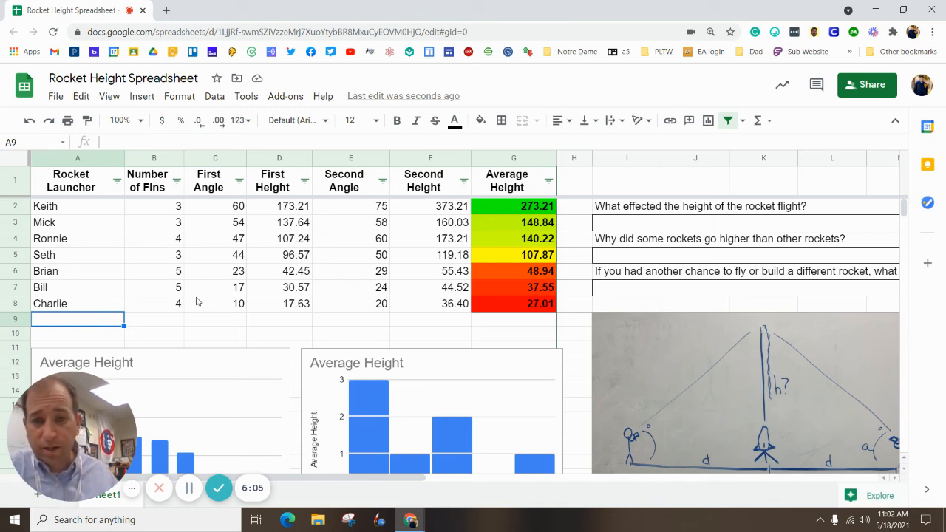
{"action": "left_click", "coordinate": [507, 321]}
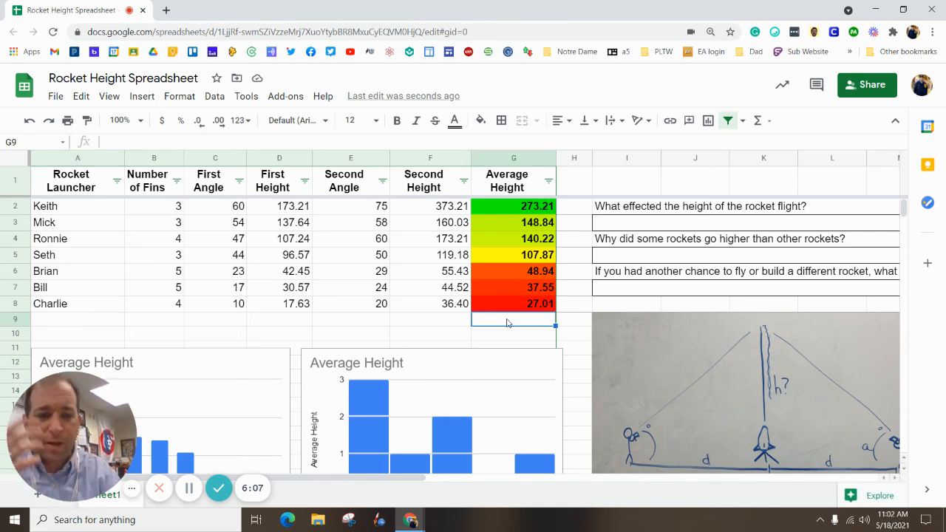
{"action": "type", "text": "300"}
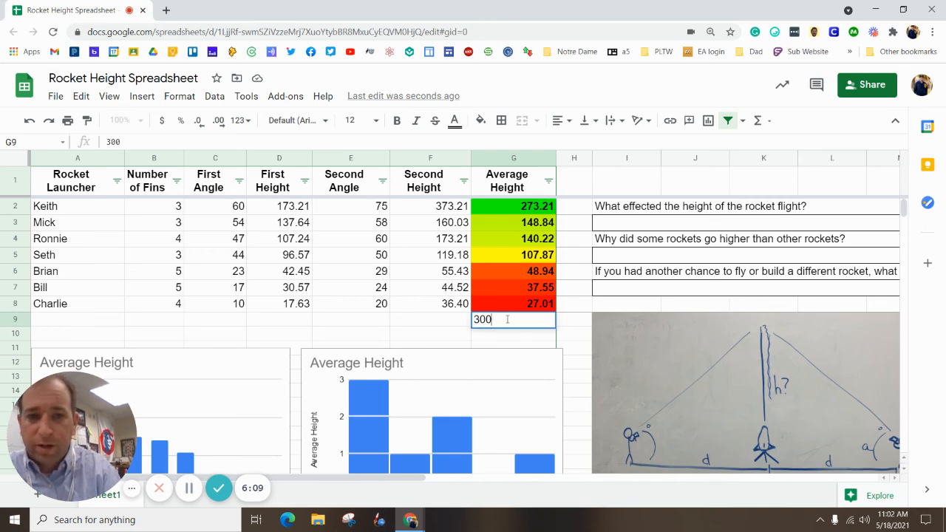
{"action": "key", "text": "Return"}
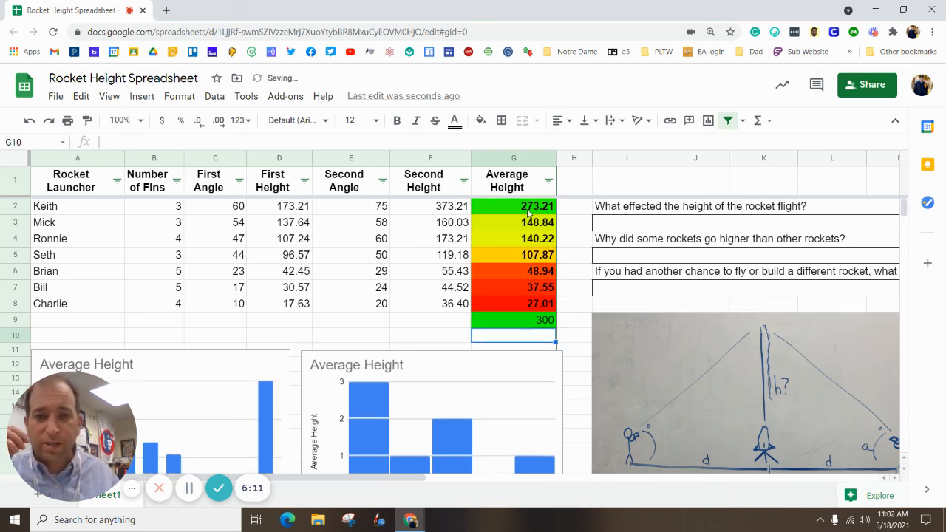
{"action": "scroll", "coordinate": [390, 255], "scroll_direction": "down", "scroll_amount": 2}
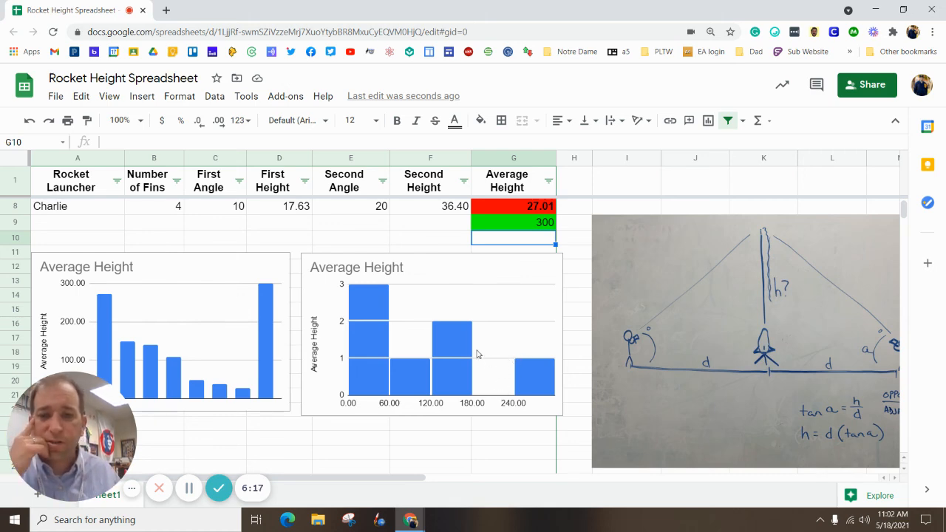
{"action": "scroll", "coordinate": [479, 347], "scroll_direction": "up", "scroll_amount": 2}
{"action": "left_click", "coordinate": [527, 324]}
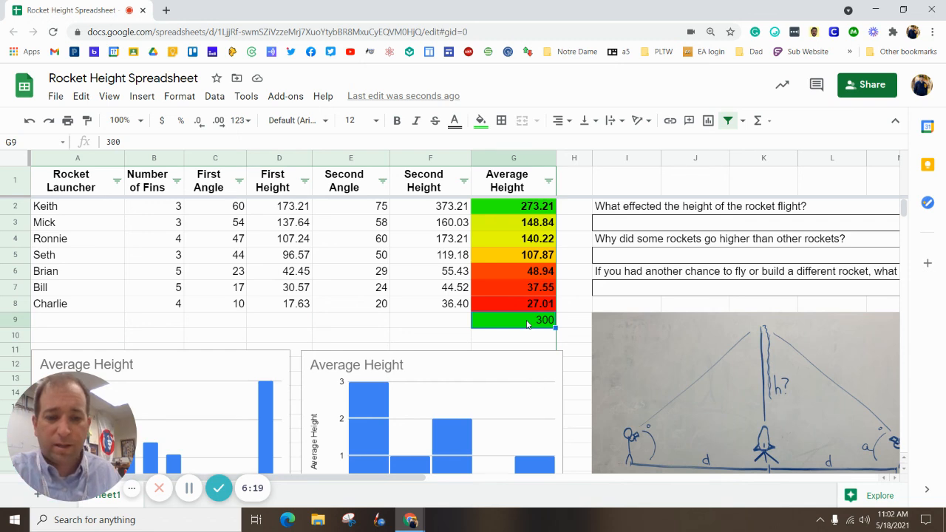
{"action": "key", "text": "Delete"}
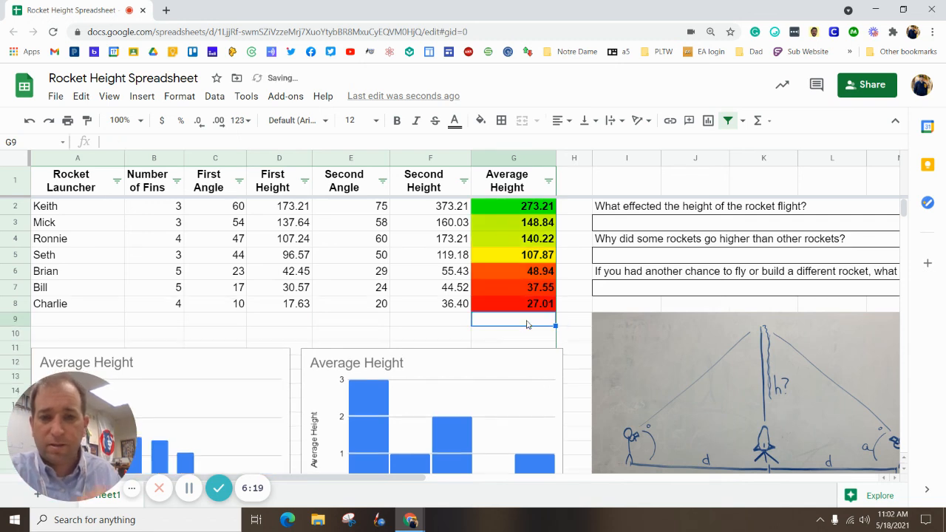
{"action": "left_click", "coordinate": [456, 333]}
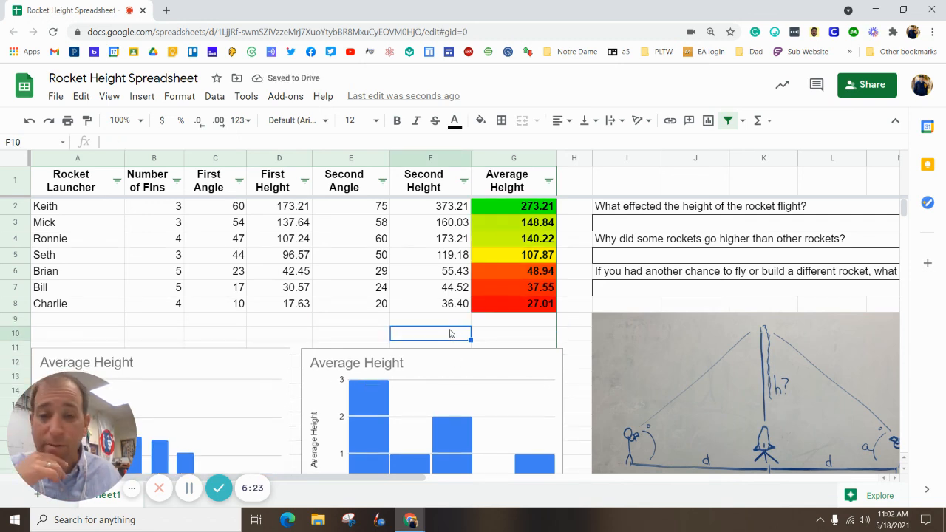
Review the three rocket flight questions in column I, selecting the answer cell beneath each one.
{"action": "left_click", "coordinate": [648, 224]}
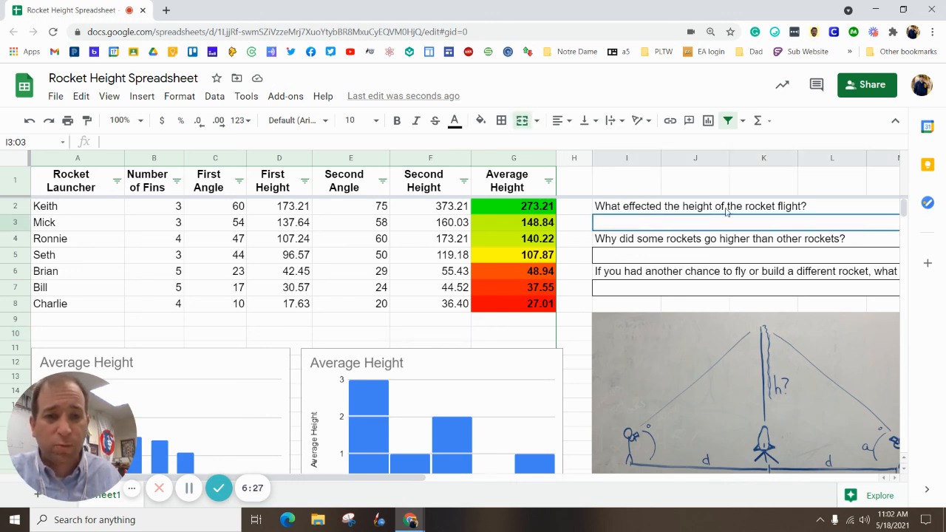
{"action": "left_click", "coordinate": [633, 255]}
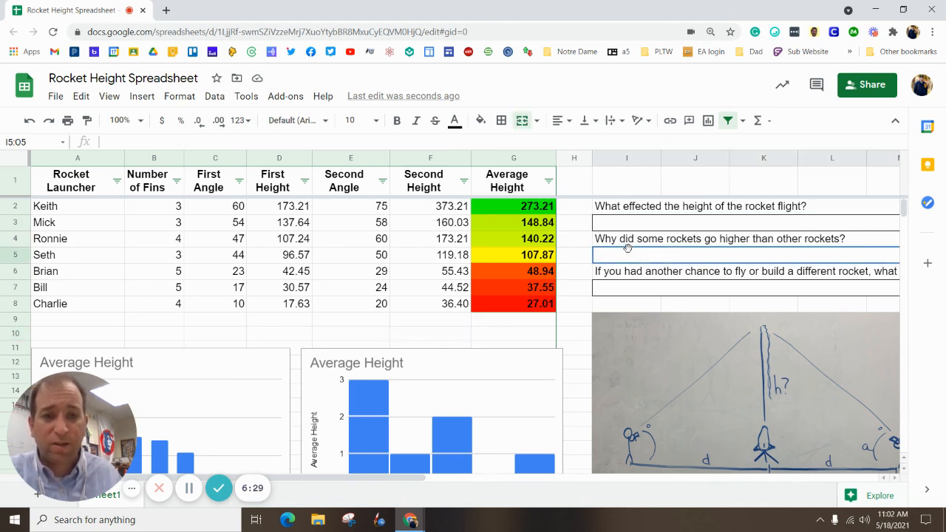
{"action": "left_click", "coordinate": [611, 290]}
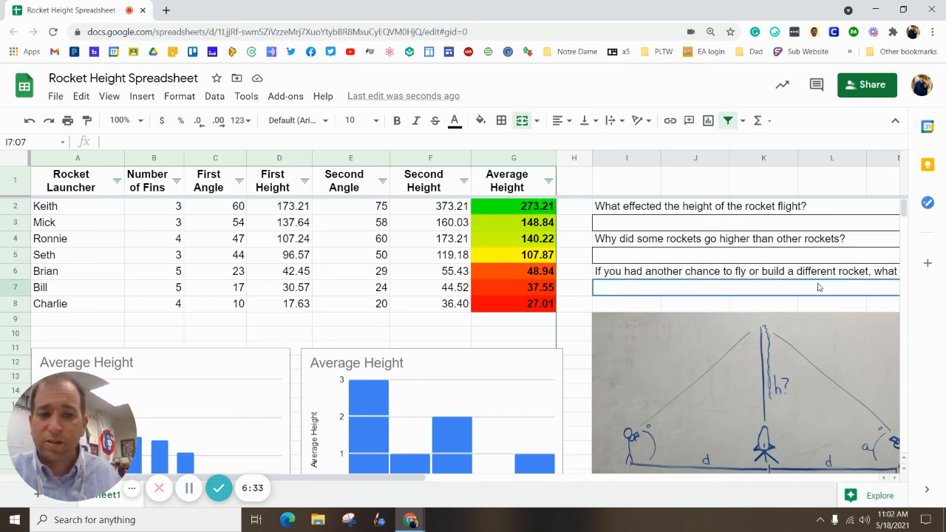